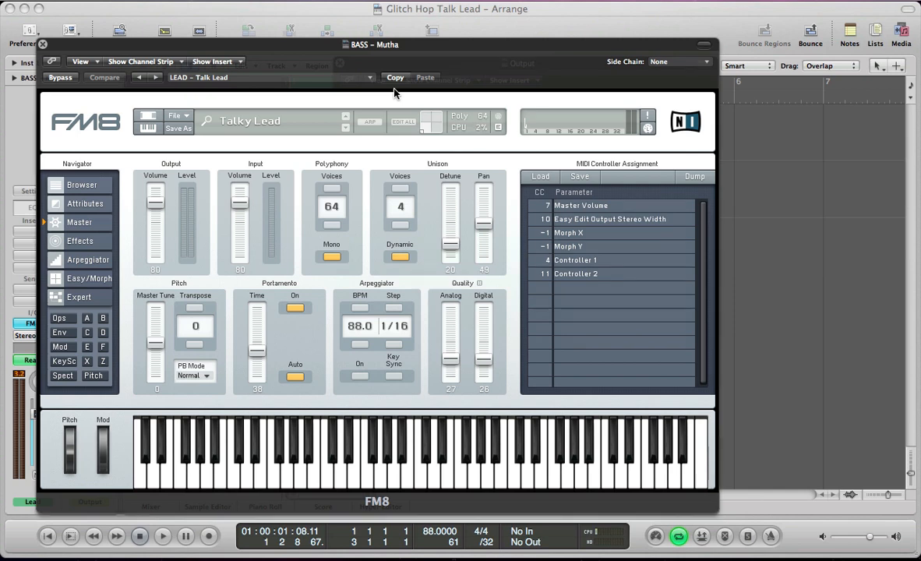
Step: Play back the Talky Lead patch as a reference for the target sound
key(space)
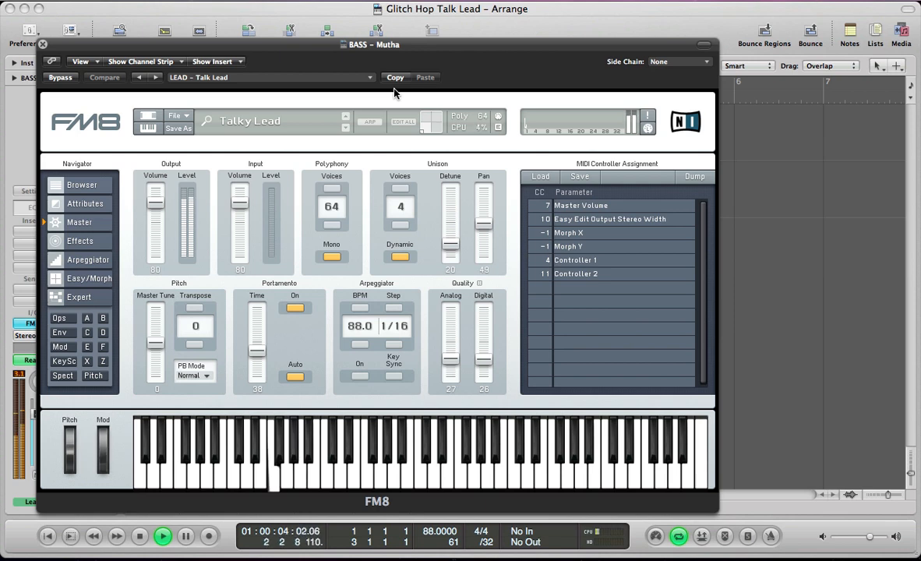
key(space)
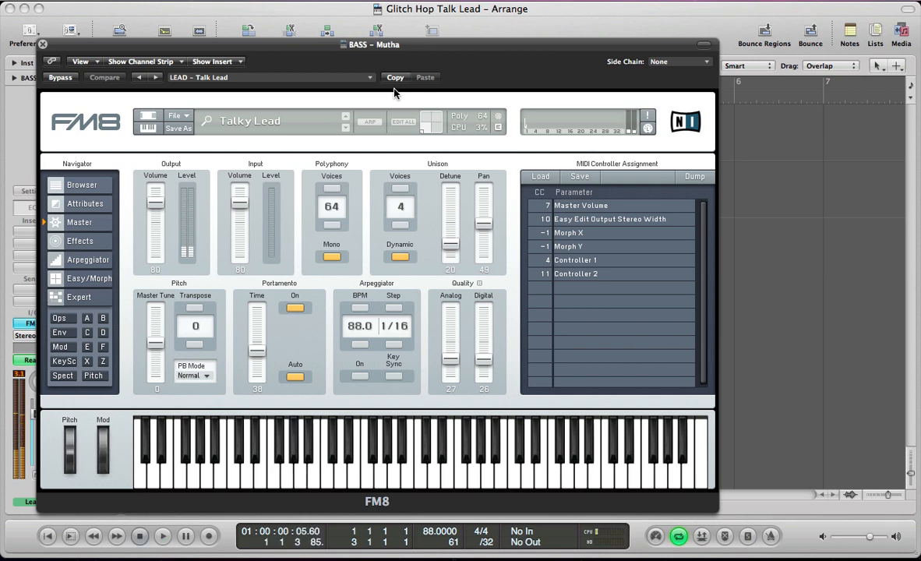
key(super+w)
key(v)
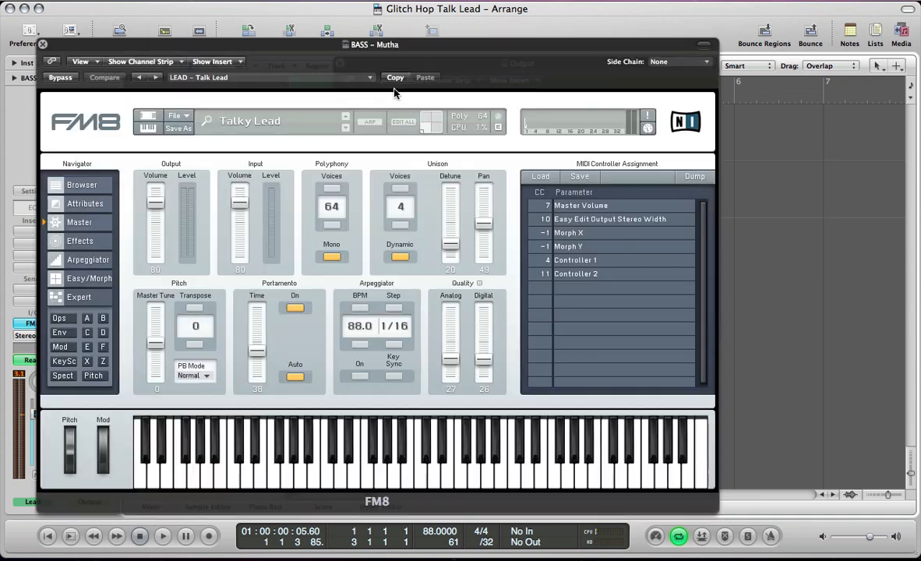
Step: Start a new blank sound and open the operators page with the FM matrix
click(181, 115)
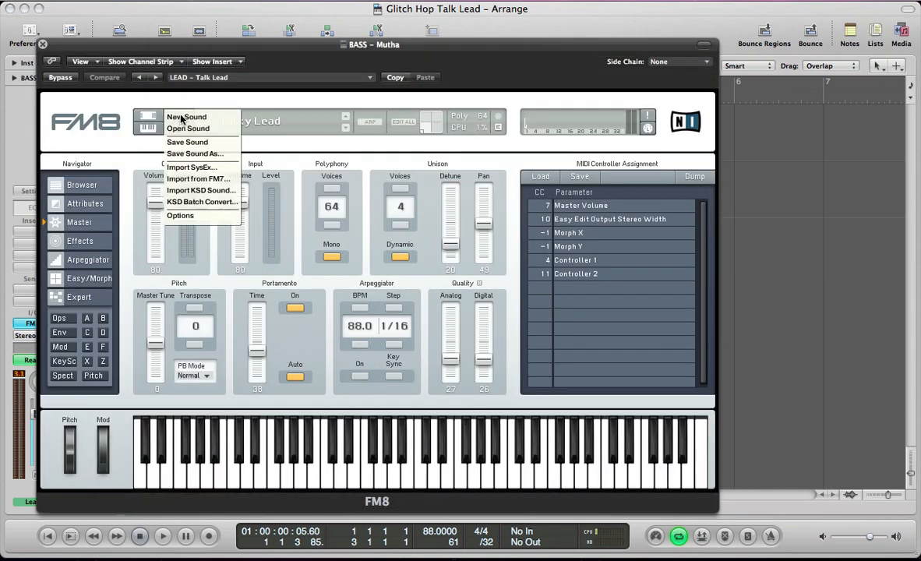
click(199, 118)
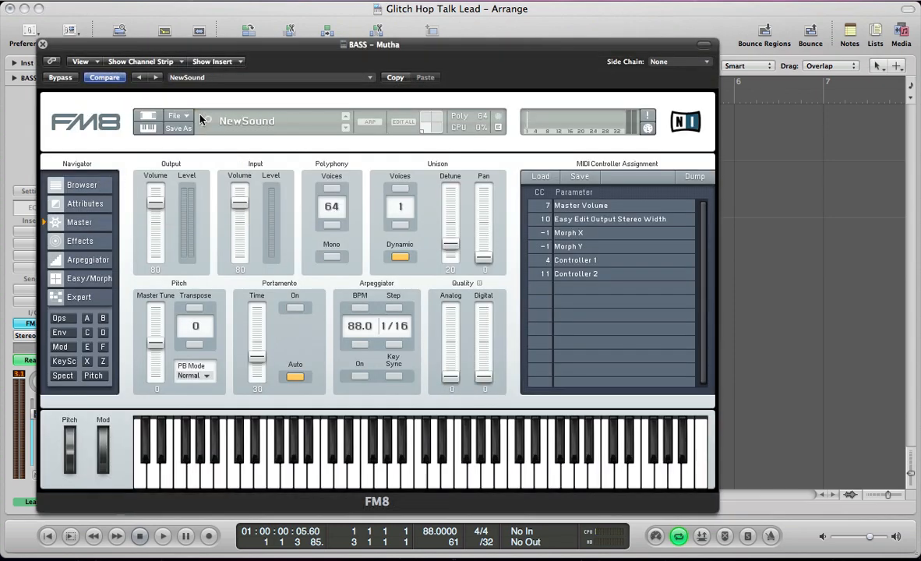
click(60, 319)
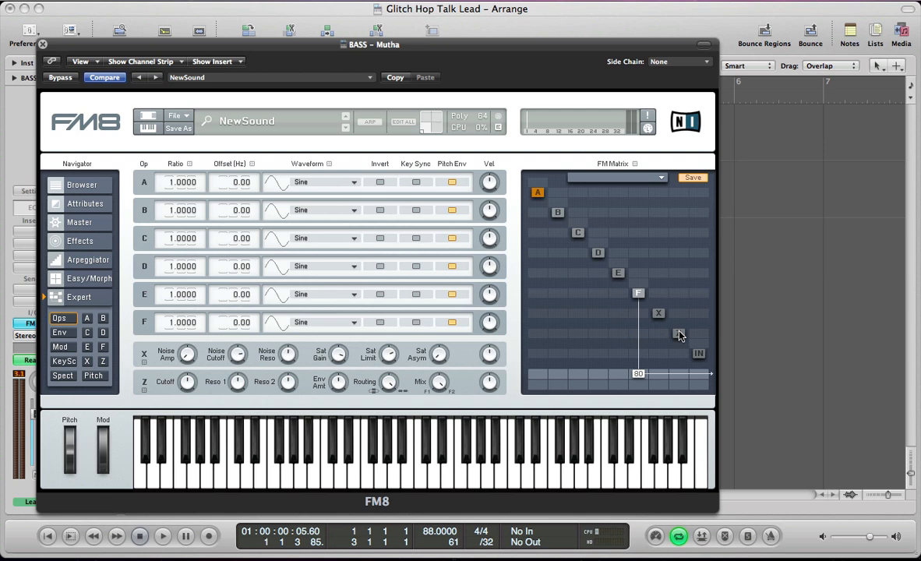
Step: In the FM matrix, route F to Z at 100, Z to the output at 100, E to F at 18 and E to Z at 51
drag(679, 335, 682, 270)
drag(638, 374, 641, 377)
drag(639, 337, 653, 151)
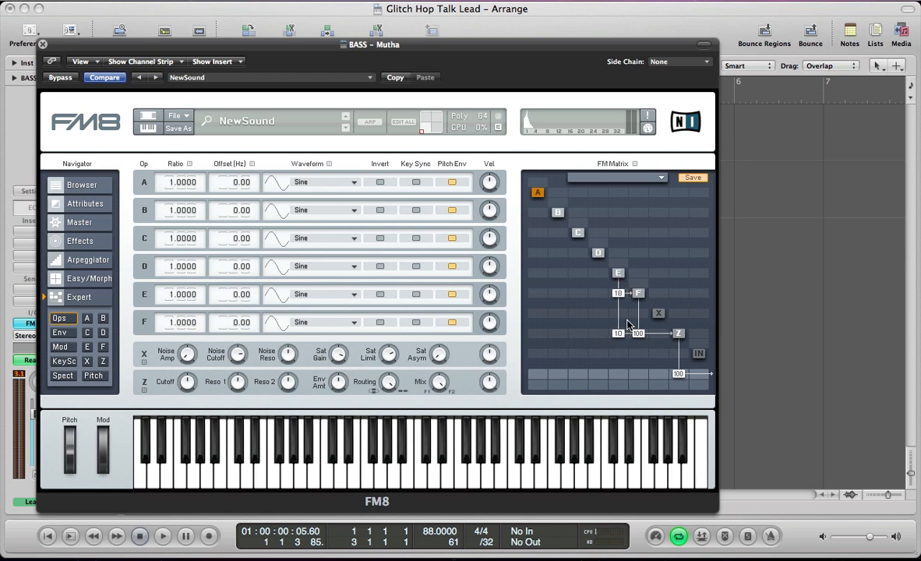
drag(627, 321, 627, 303)
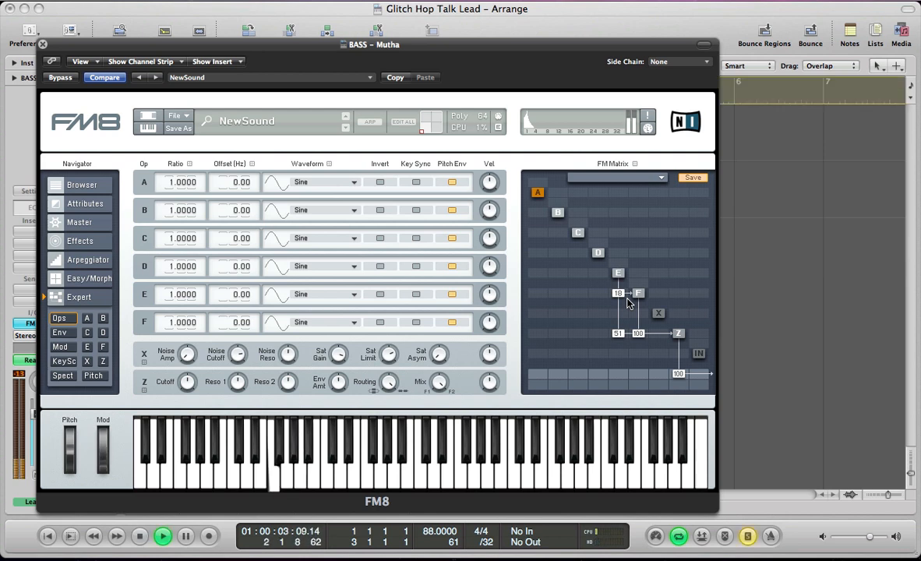
key(space)
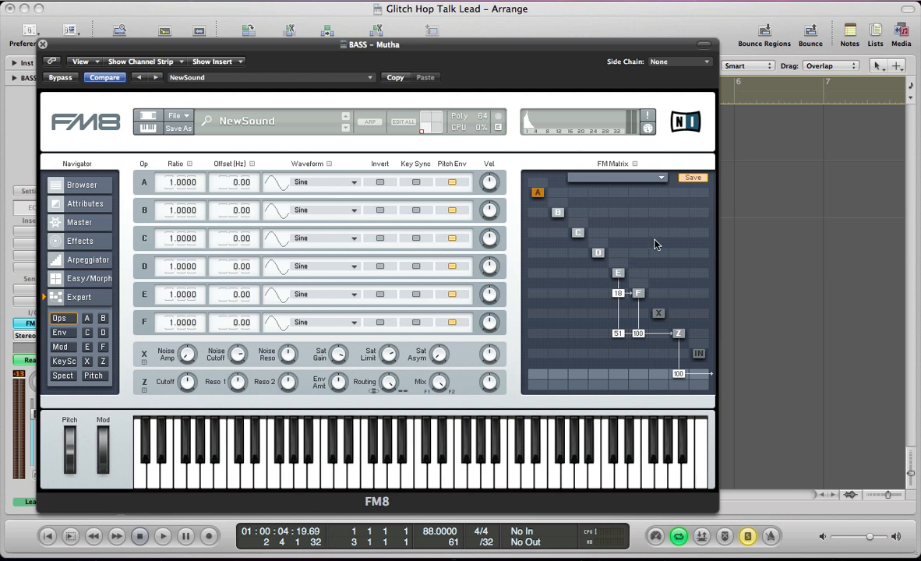
Step: Modulate operator E with D at 30, C at 22 and B at 29, and set feedback to 11 on E and 8 on D
drag(617, 270, 632, 262)
drag(602, 273, 613, 257)
drag(587, 276, 588, 270)
drag(582, 271, 583, 270)
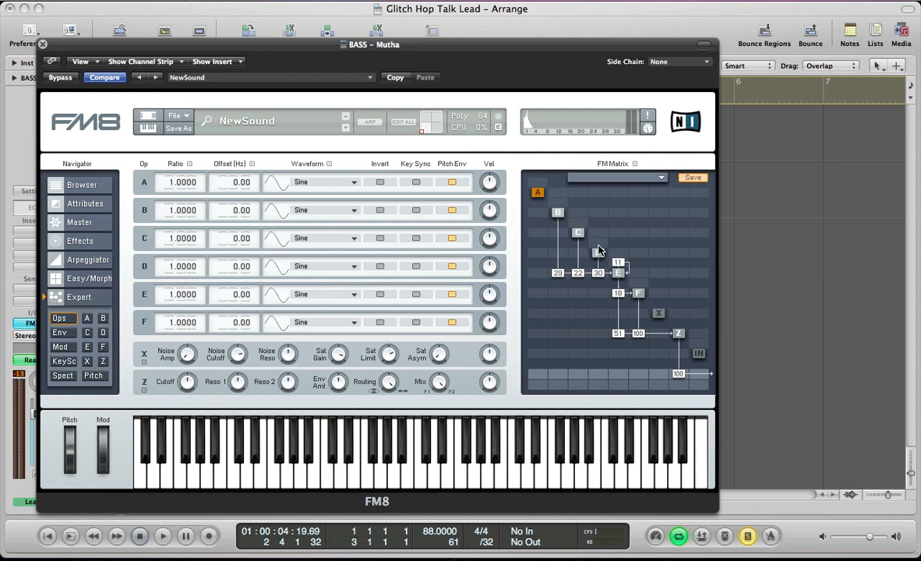
drag(598, 250, 607, 245)
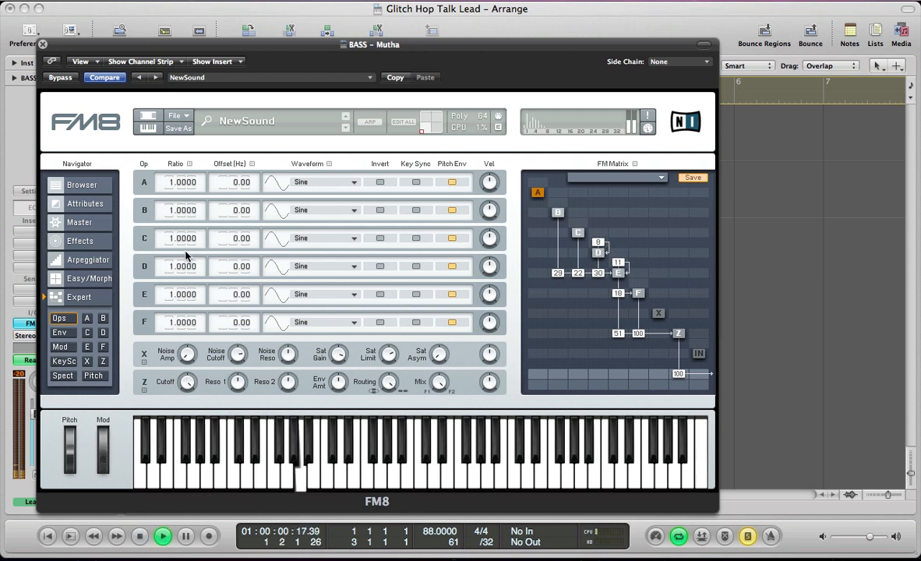
Step: Remove the LFO 1 Mod routing to Pitch from the modulation matrix and return to the operators page
click(61, 347)
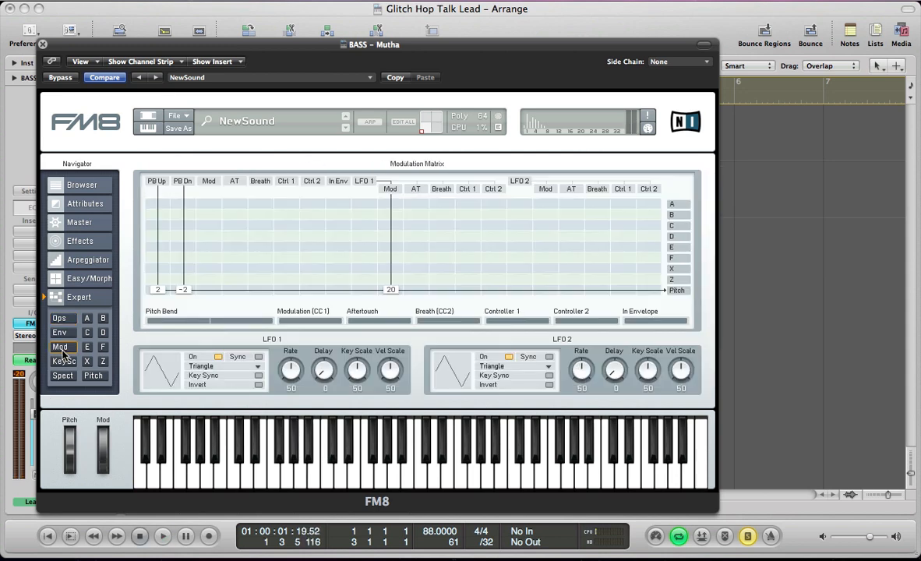
double_click(395, 289)
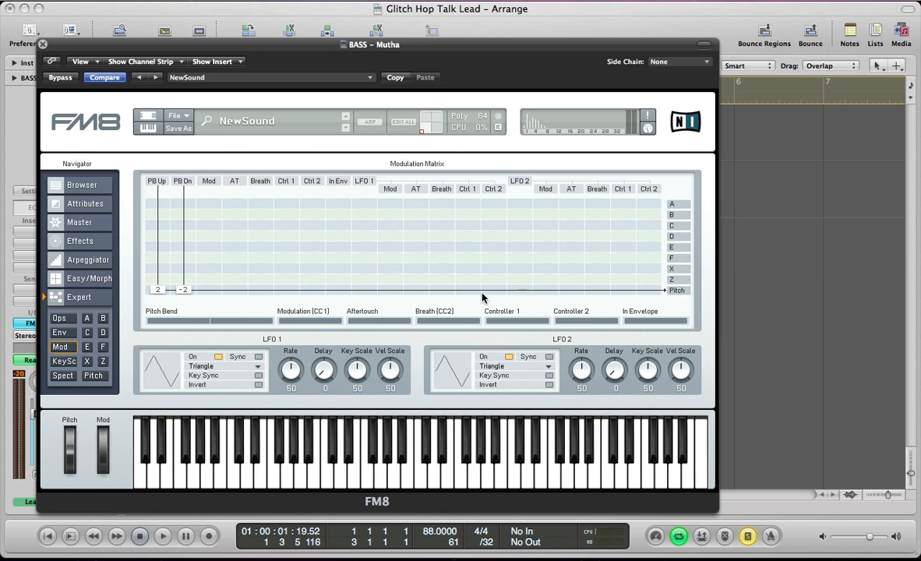
click(60, 319)
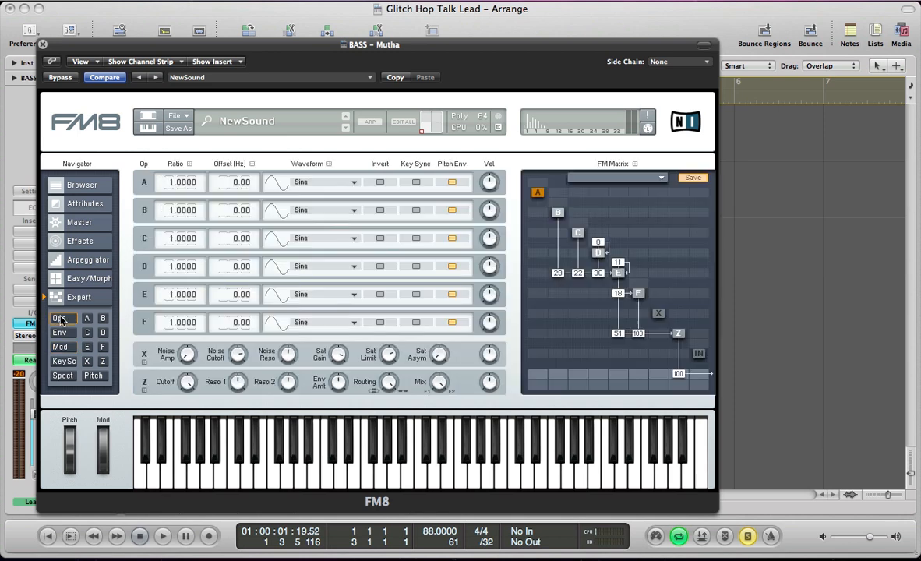
Step: Play the loop to audition the routed patch with all operators on sine waves
key(space)
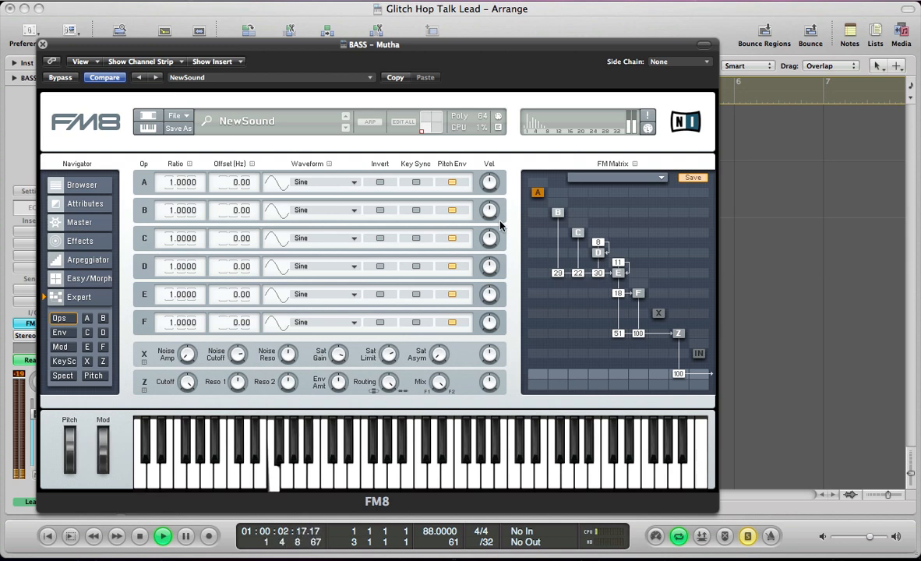
key(space)
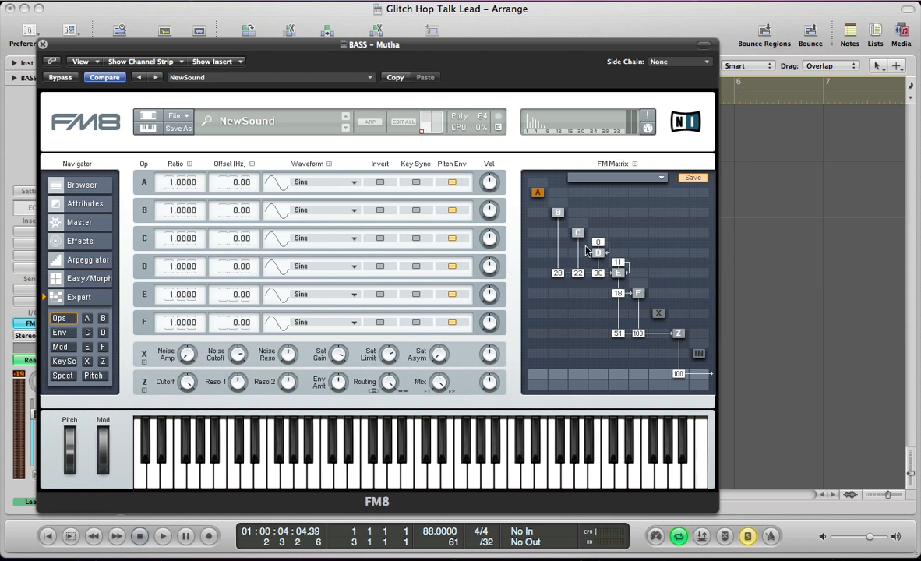
key(space)
key(space)
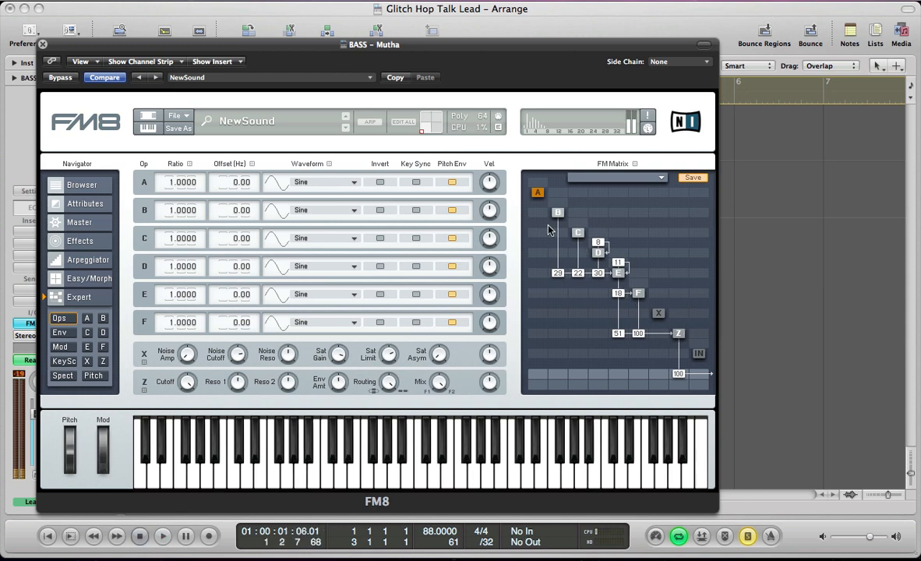
key(space)
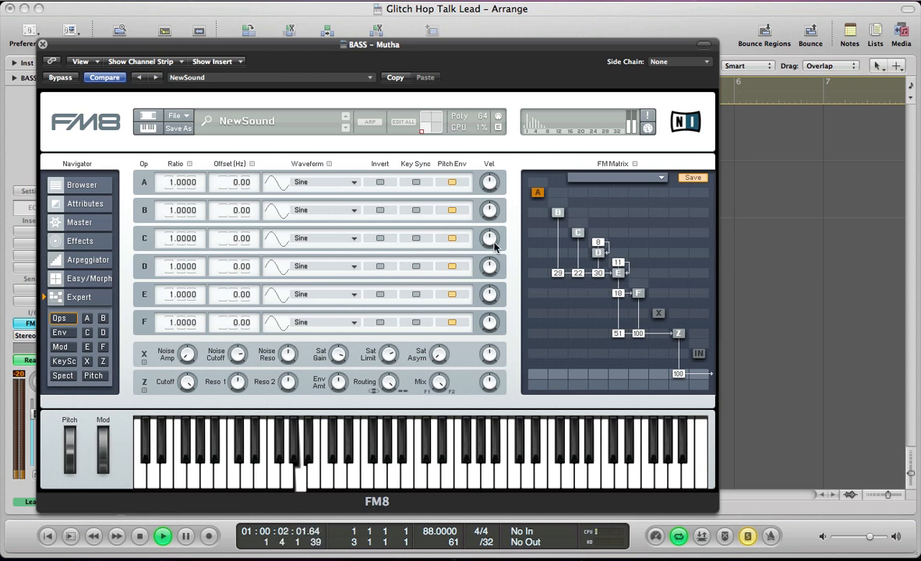
key(space)
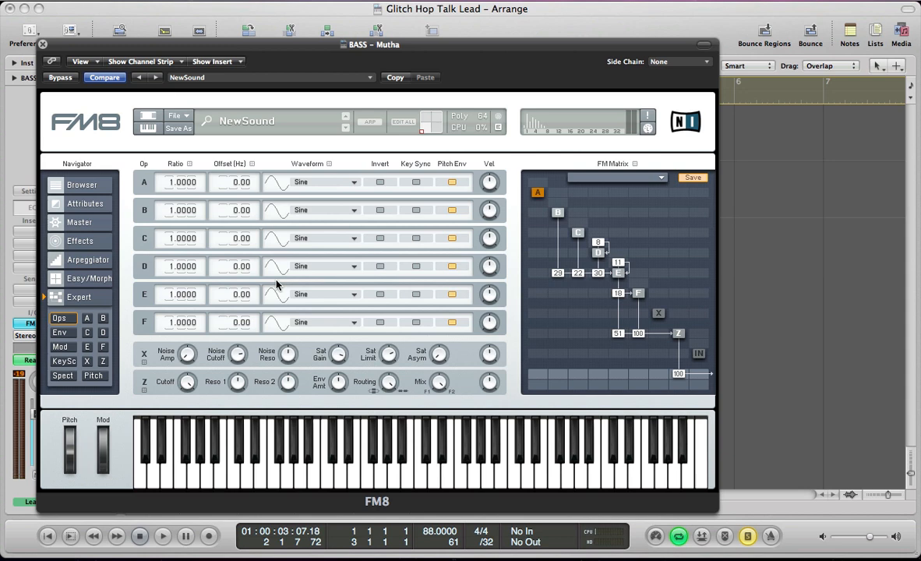
Step: Set the operator ratios to 0.25 for F, 0.5 for E and 2 for C
double_click(172, 324)
text(2.25)
key(Return)
key(Return)
double_click(168, 238)
text(2)
key(Return)
Step: Set operator B's ratio to 0.25 and play the loop to audition the new ratios
double_click(169, 209)
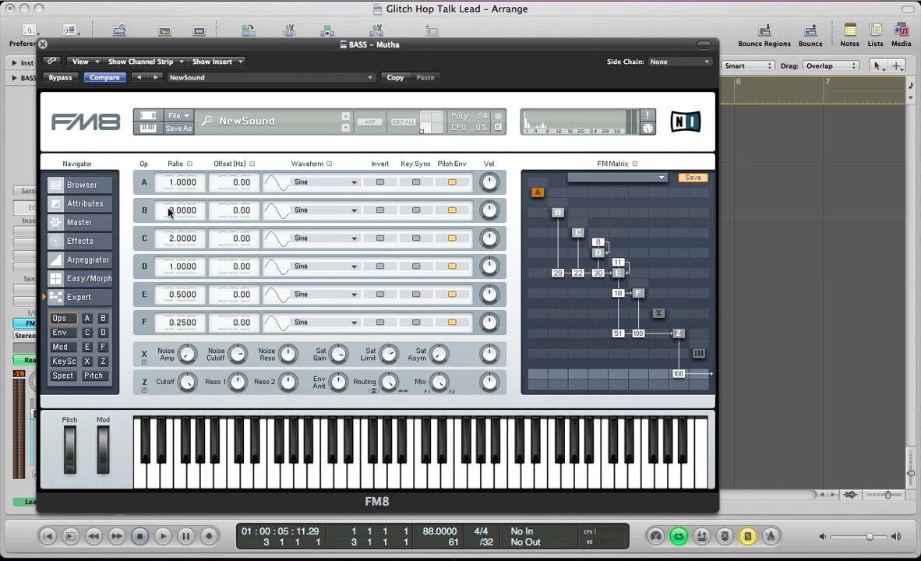
text(2)
key(Return)
double_click(169, 210)
text(0.25)
key(Return)
key(space)
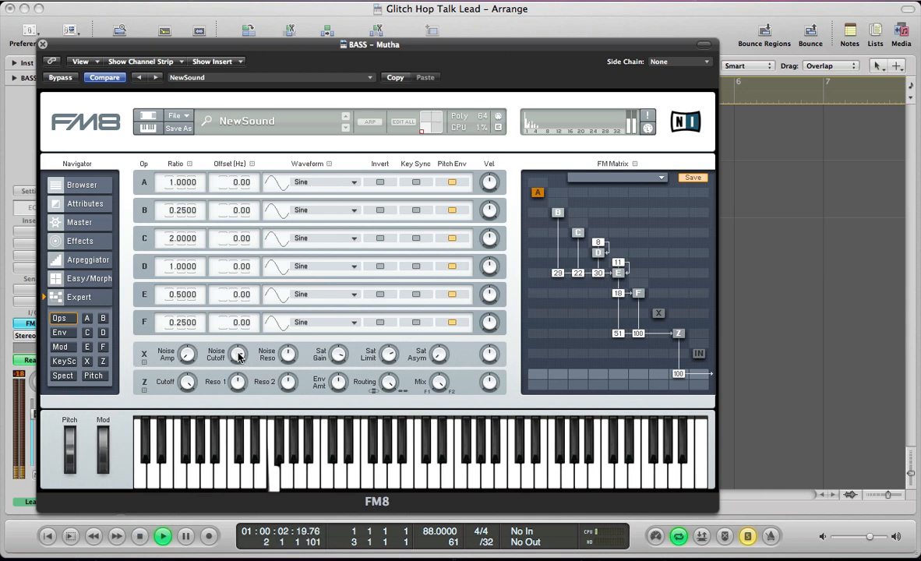
key(space)
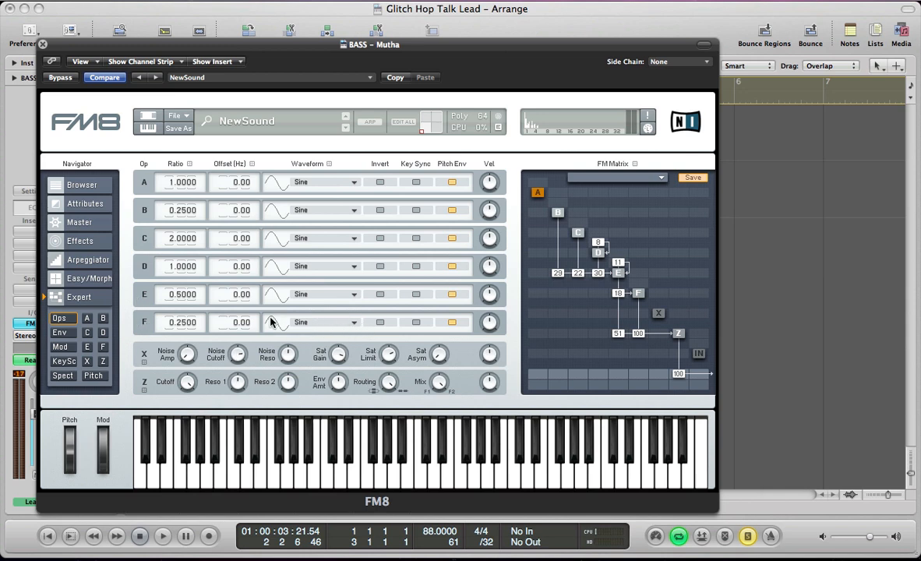
Step: Change the waveforms of operators E, D and C to Sawtooth and audition the patch
click(299, 293)
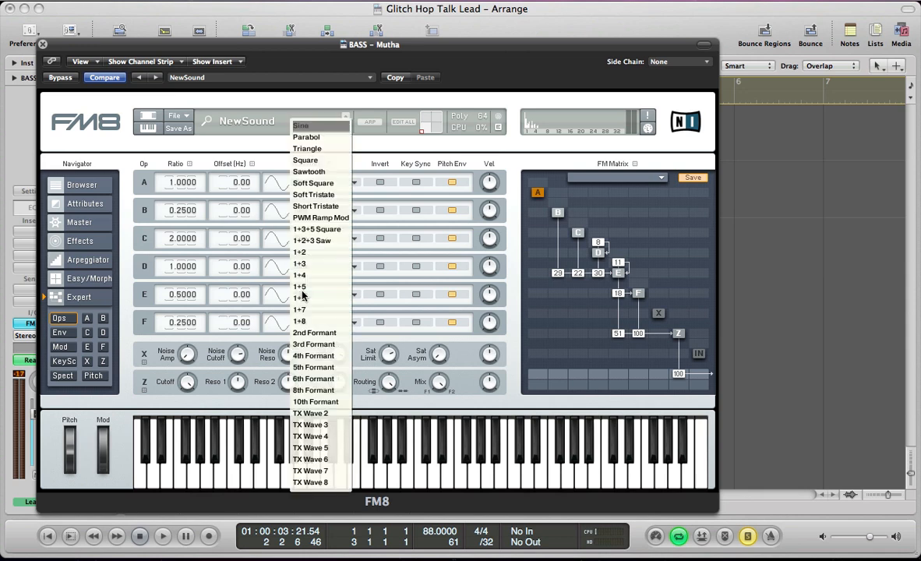
click(296, 172)
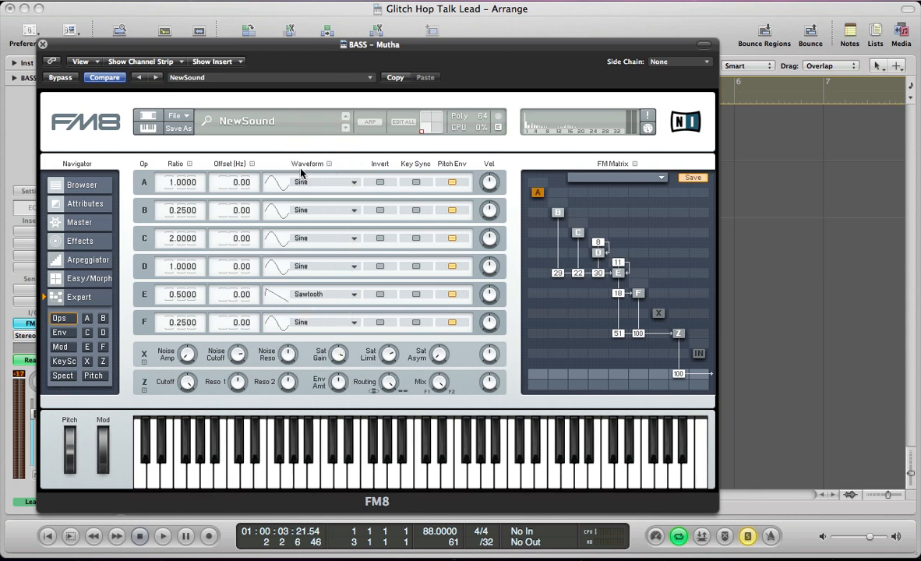
click(296, 268)
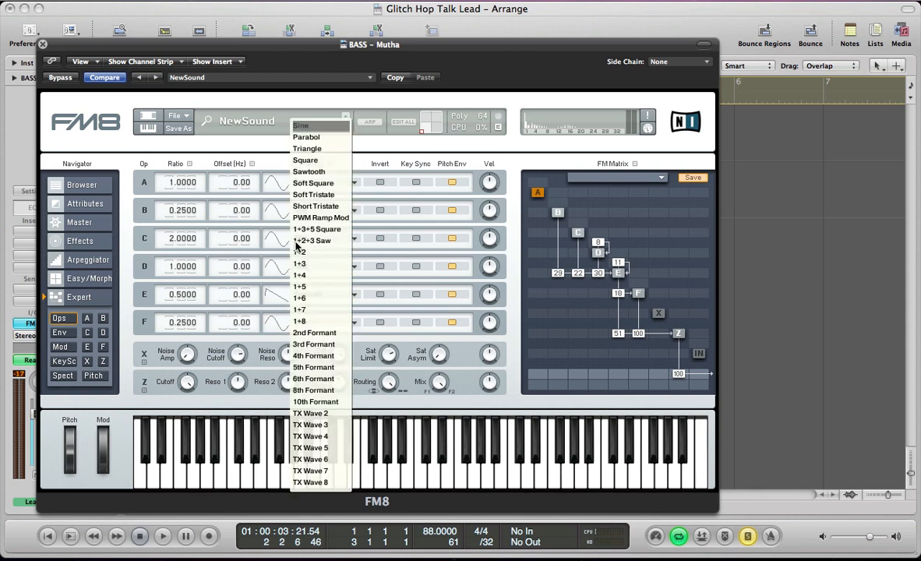
click(301, 172)
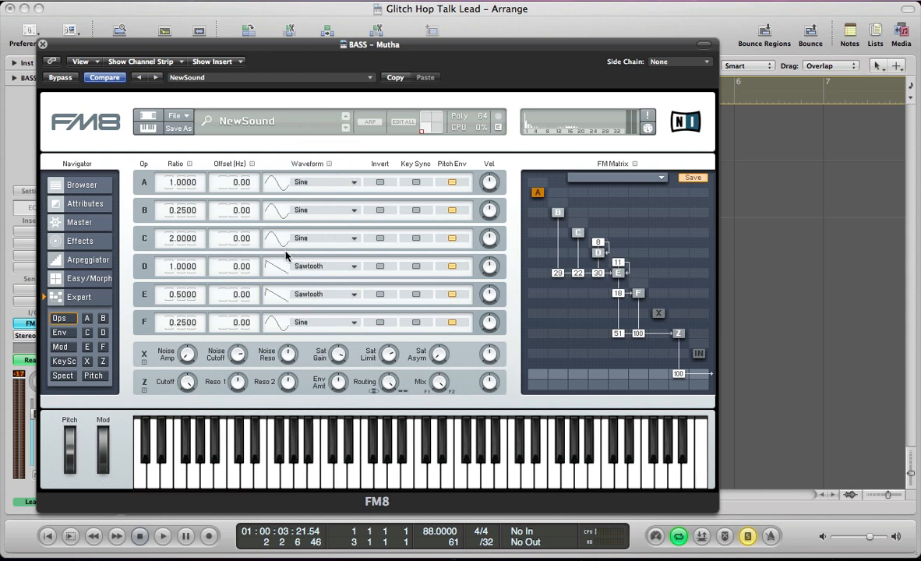
click(302, 238)
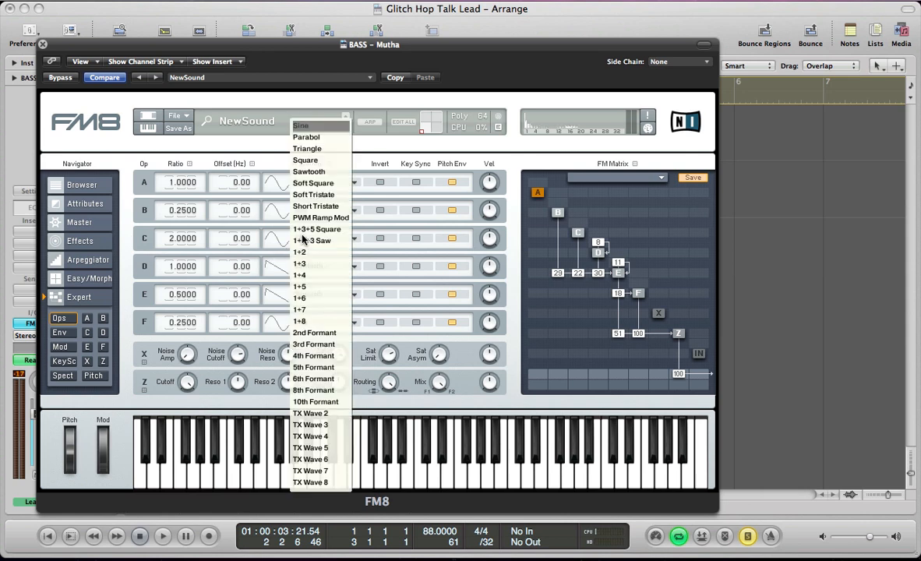
click(301, 172)
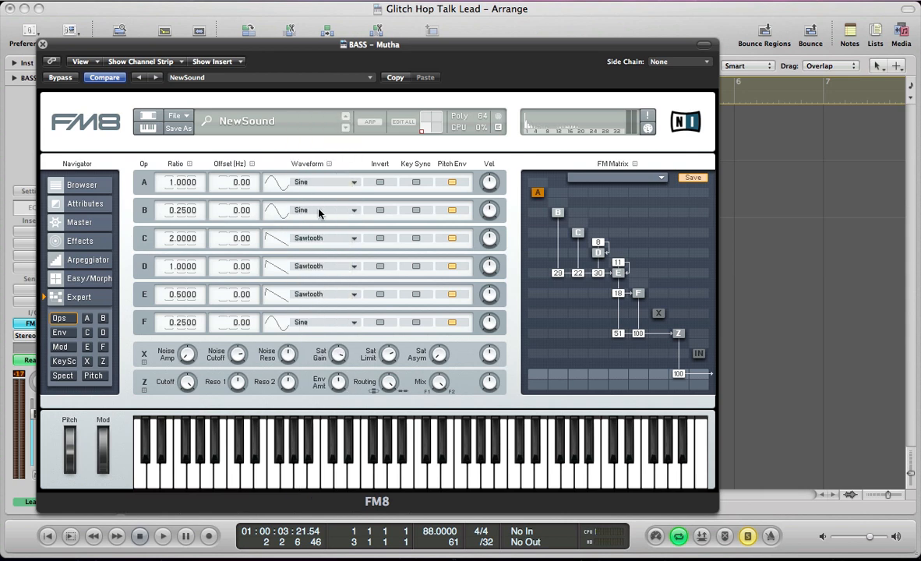
key(space)
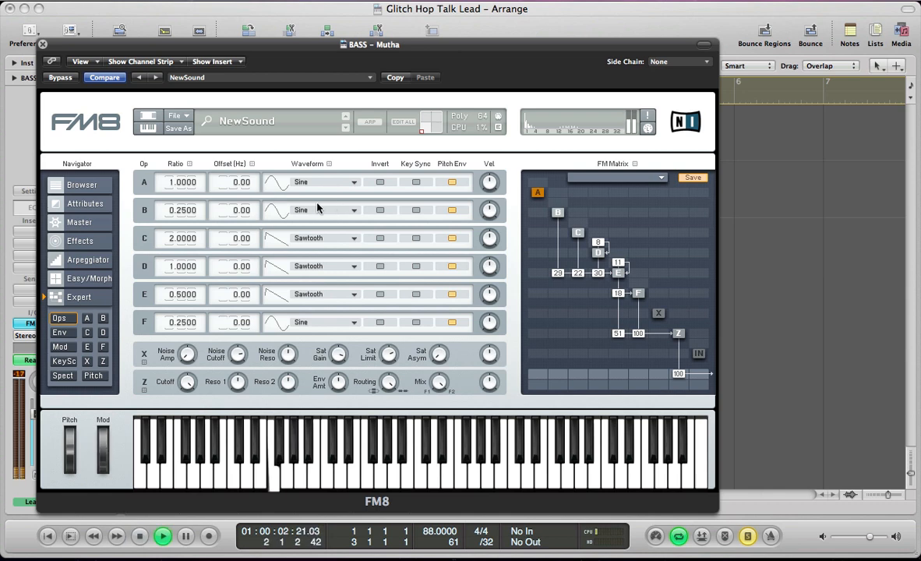
key(space)
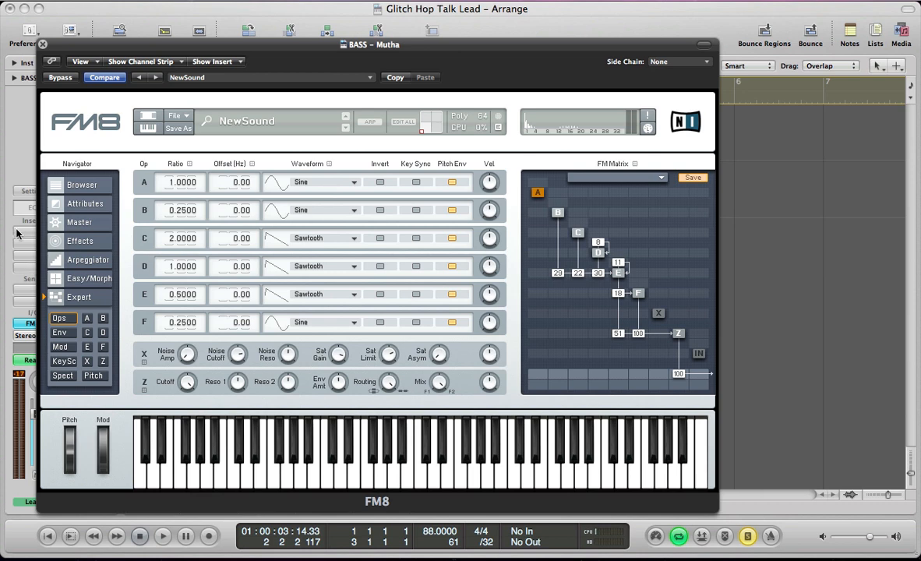
Step: In the Master settings, set the unison voices to 4 and the unison pan to 50, auditioning each change
click(69, 202)
click(76, 223)
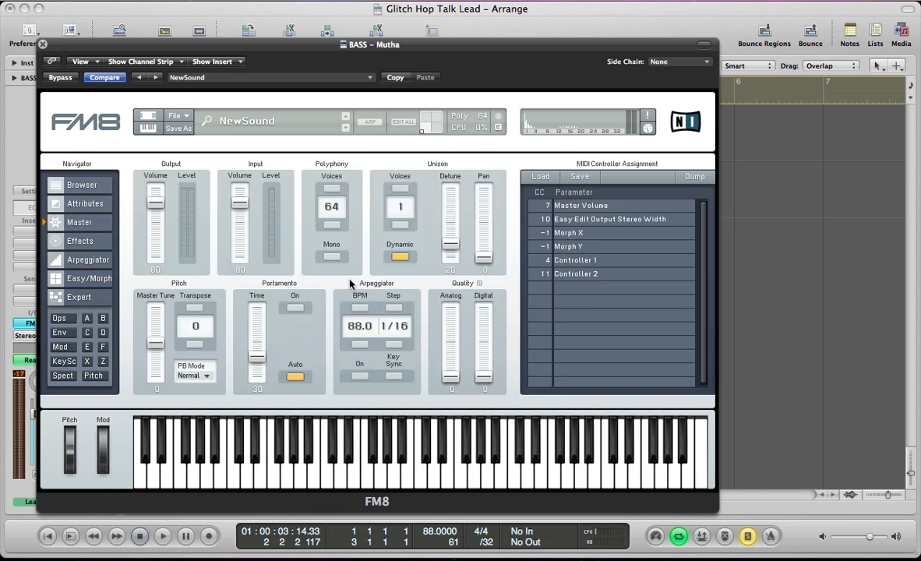
click(399, 189)
click(399, 189)
click(399, 189)
key(space)
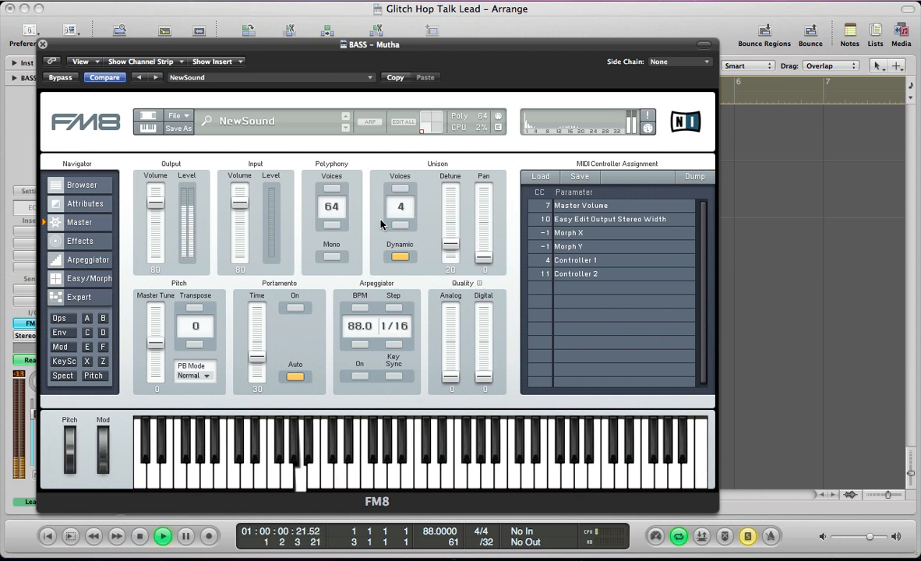
key(space)
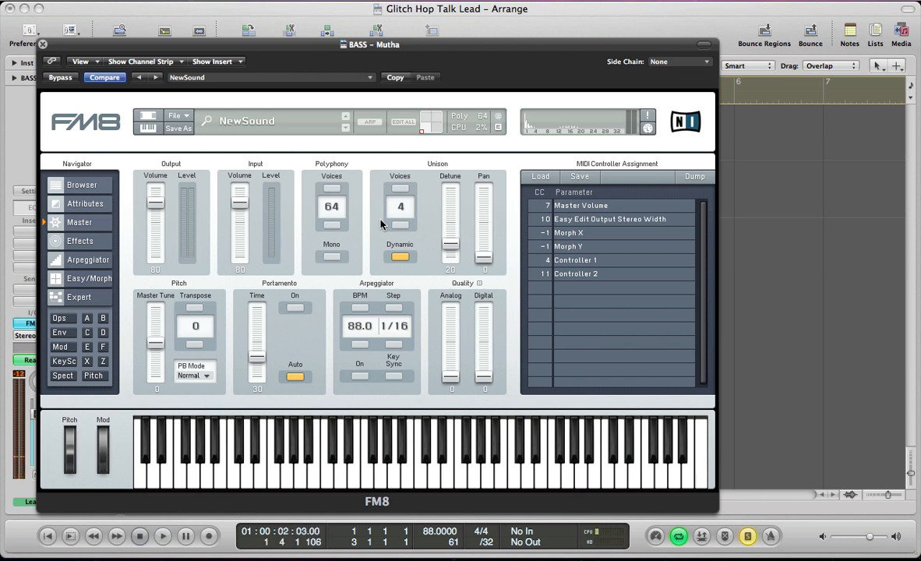
drag(484, 257, 483, 208)
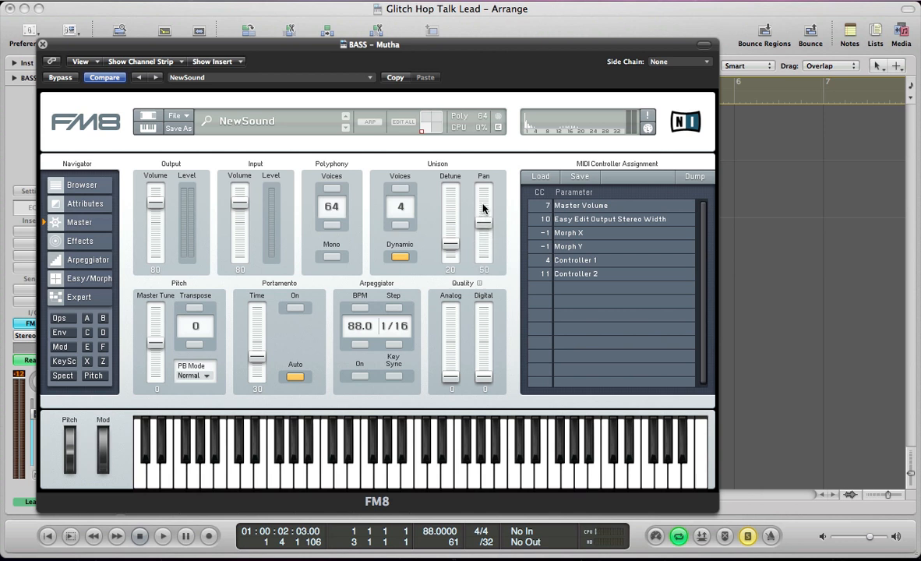
key(space)
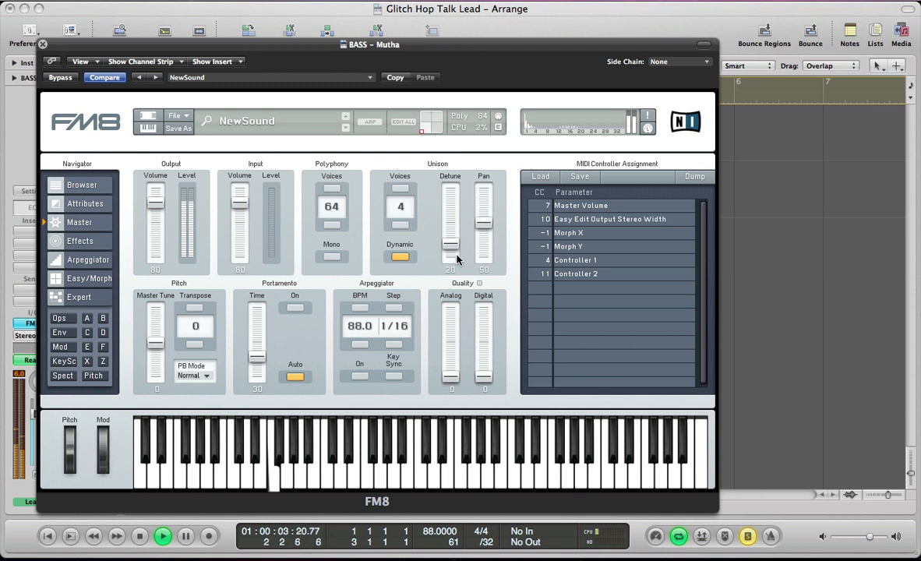
Step: Raise the Analog and Digital quality amounts to 27 in the Master settings and audition the sound
key(space)
drag(453, 379, 483, 354)
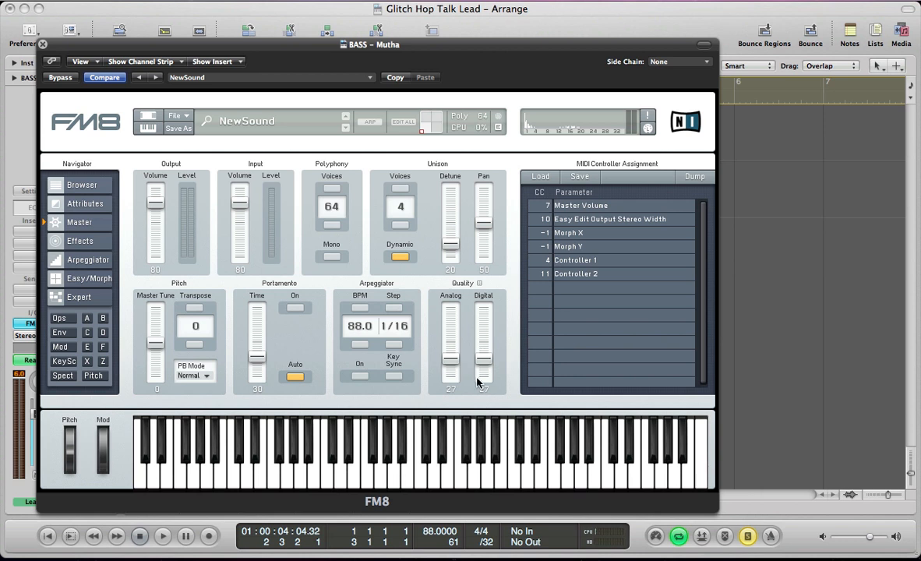
key(space)
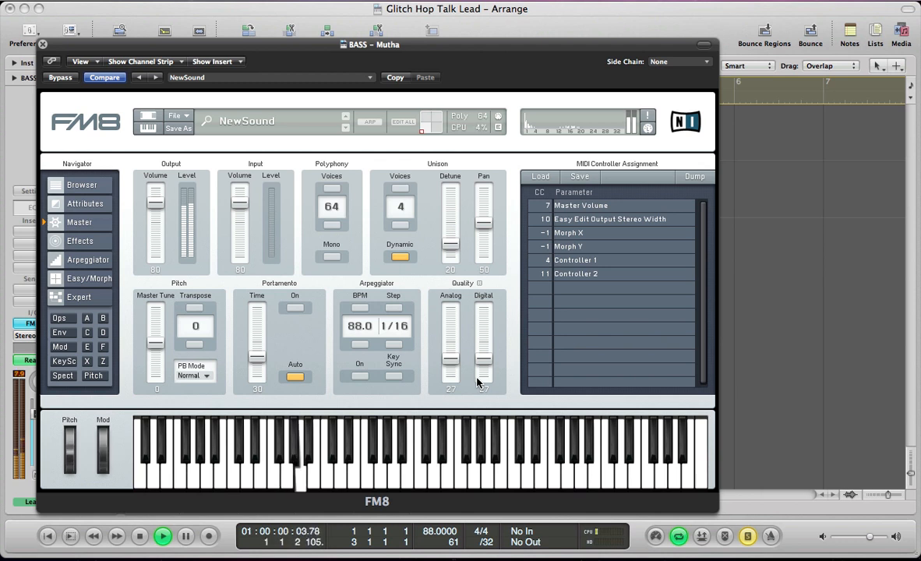
key(space)
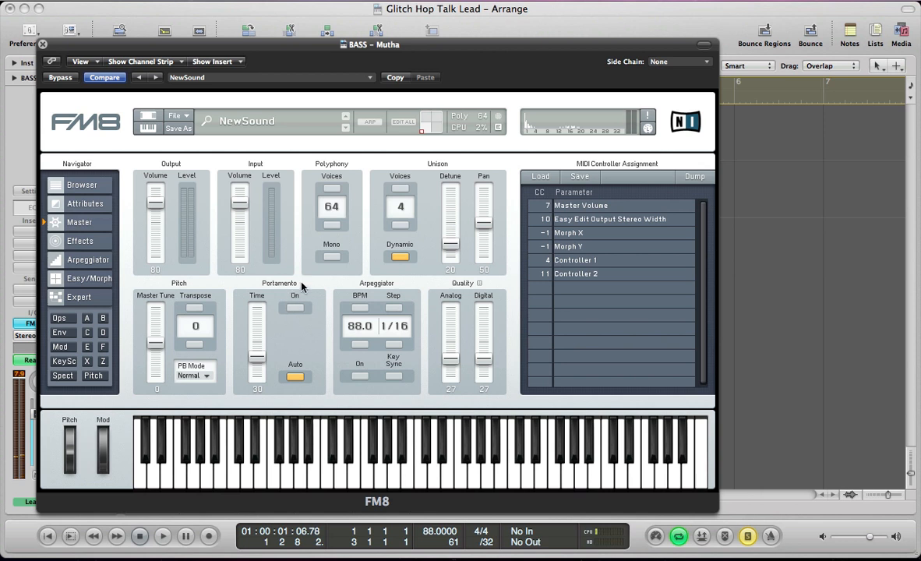
Step: Switch the patch to Mono, turn Portamento on with a time of 38, and play the loop
click(332, 258)
click(295, 308)
drag(251, 366, 261, 349)
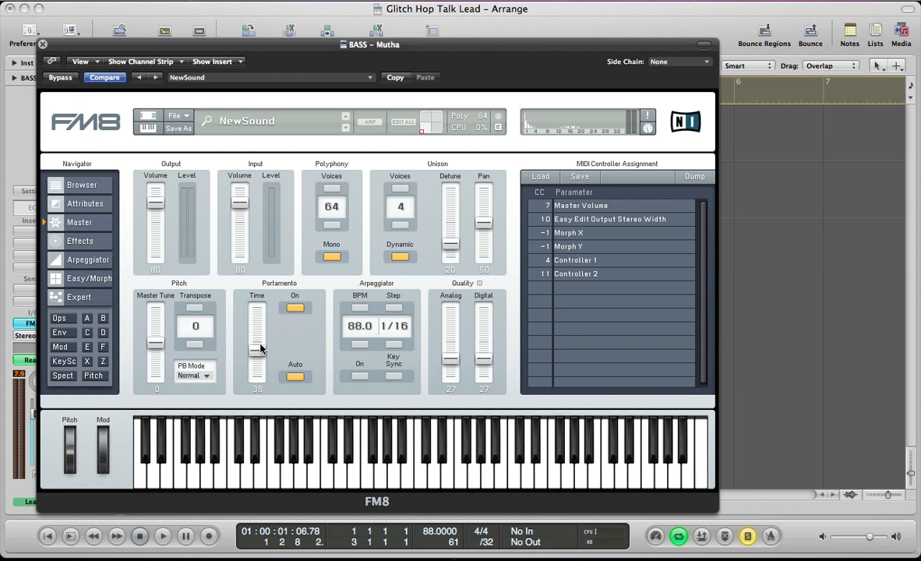
key(space)
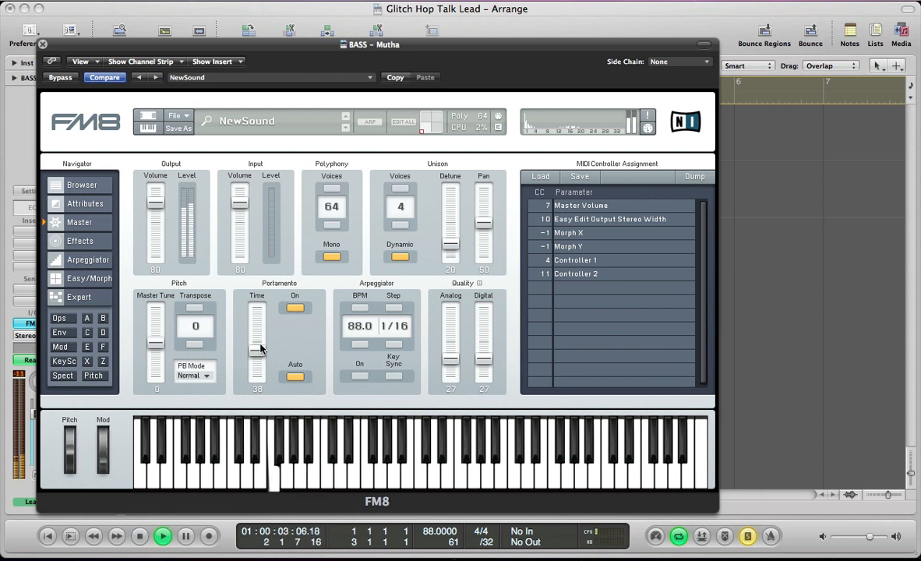
Step: Check the two bass notes in the Piano Roll, and replay the loop to hear the glide between them
key(v)
key(space)
key(super+6)
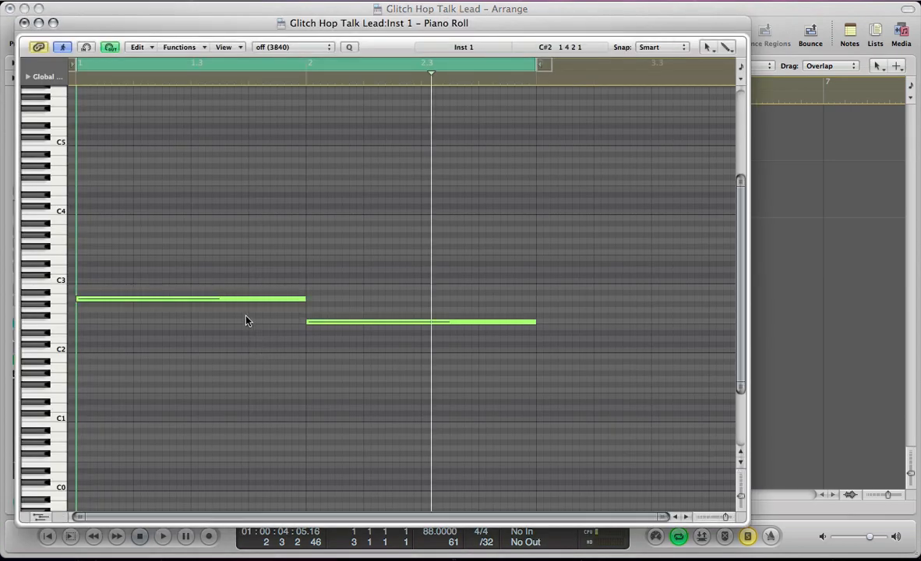
key(v)
key(space)
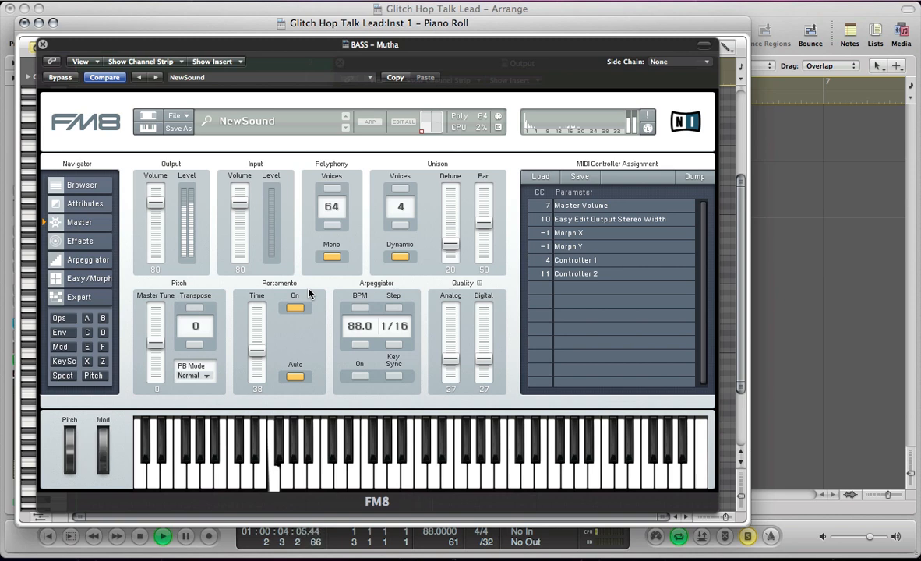
key(space)
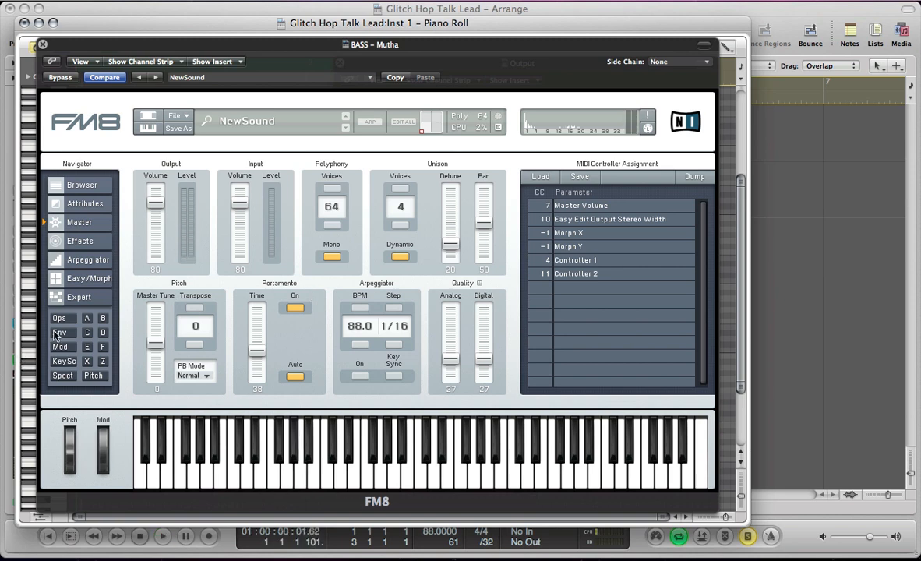
Step: Link the envelopes of operators B, C, D, E and F on the envelope page
click(58, 334)
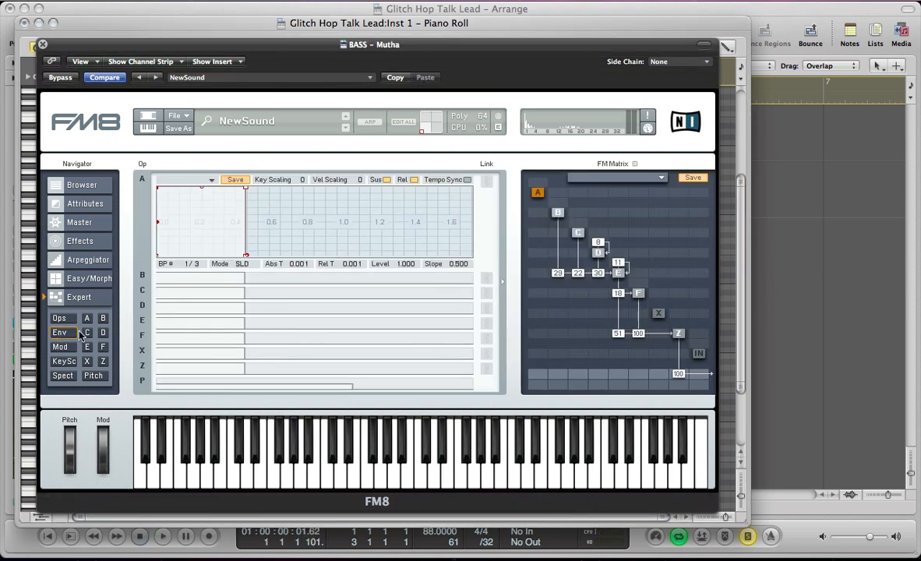
click(242, 281)
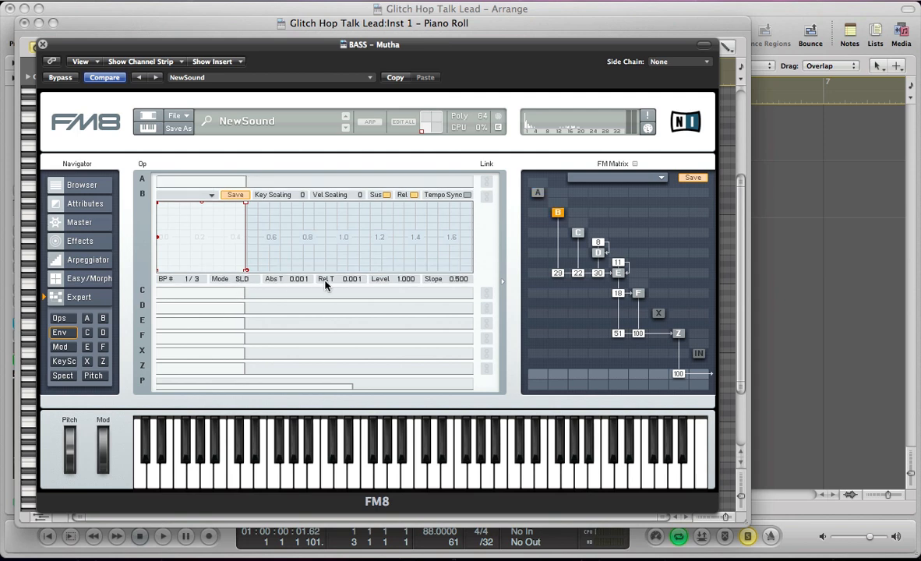
click(487, 291)
click(489, 305)
click(488, 321)
click(487, 338)
Step: Lengthen the release of the linked operator envelopes to 0.039 and audition the change
drag(245, 272, 255, 276)
key(space)
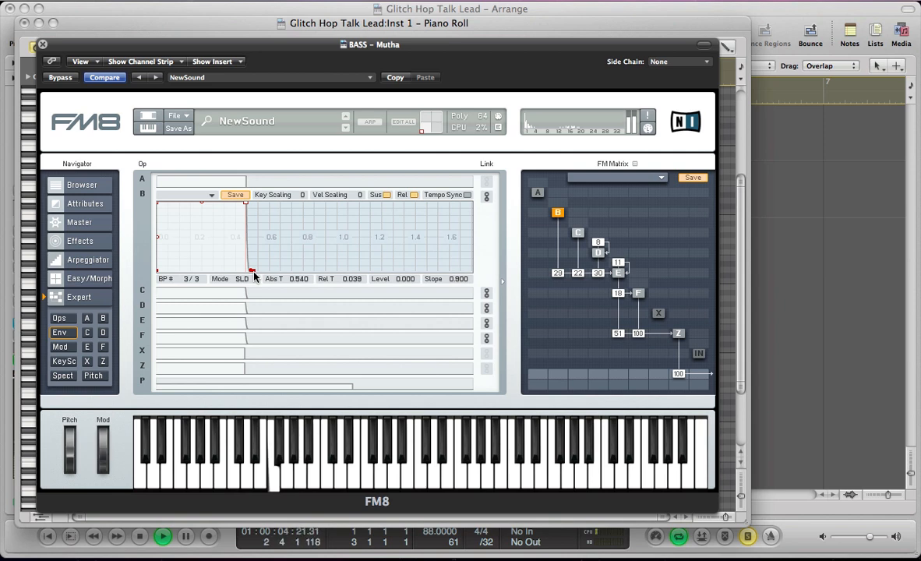
key(space)
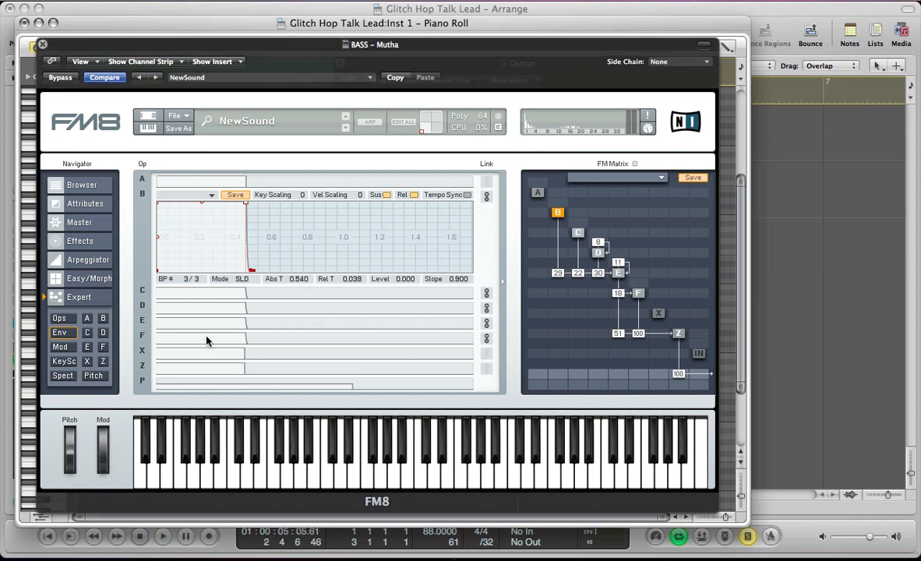
Step: Open the FM8 modulation matrix and examine the region's Pitch Bend automation in the Piano Roll
click(59, 347)
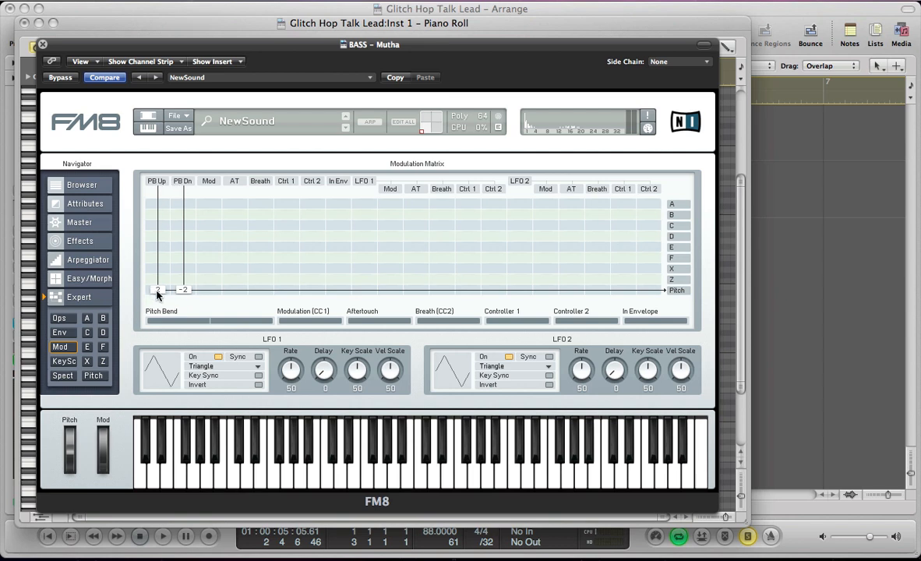
key(v)
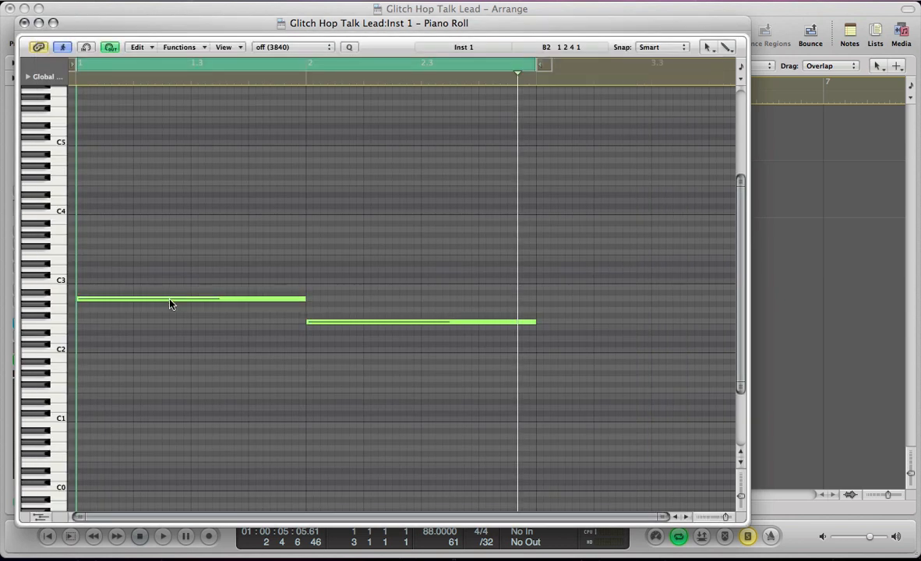
click(43, 514)
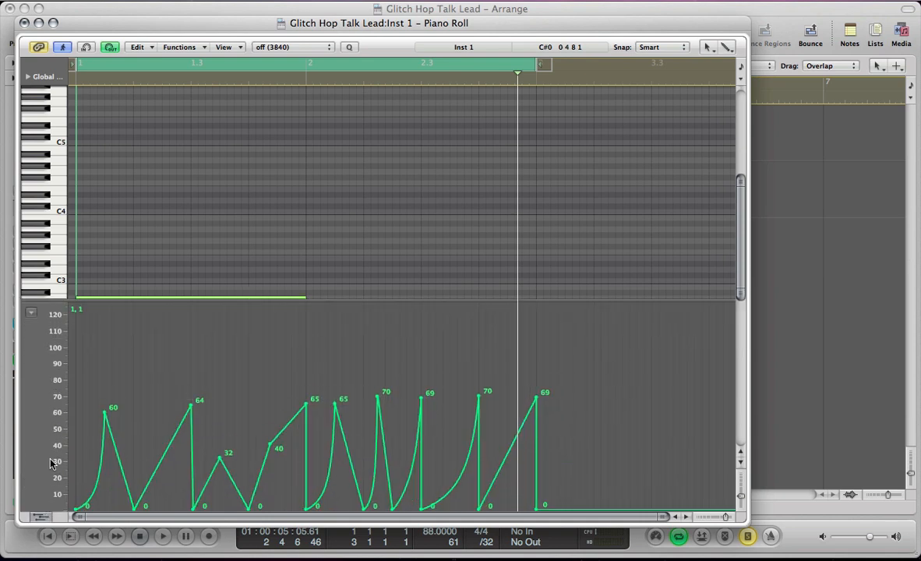
click(32, 312)
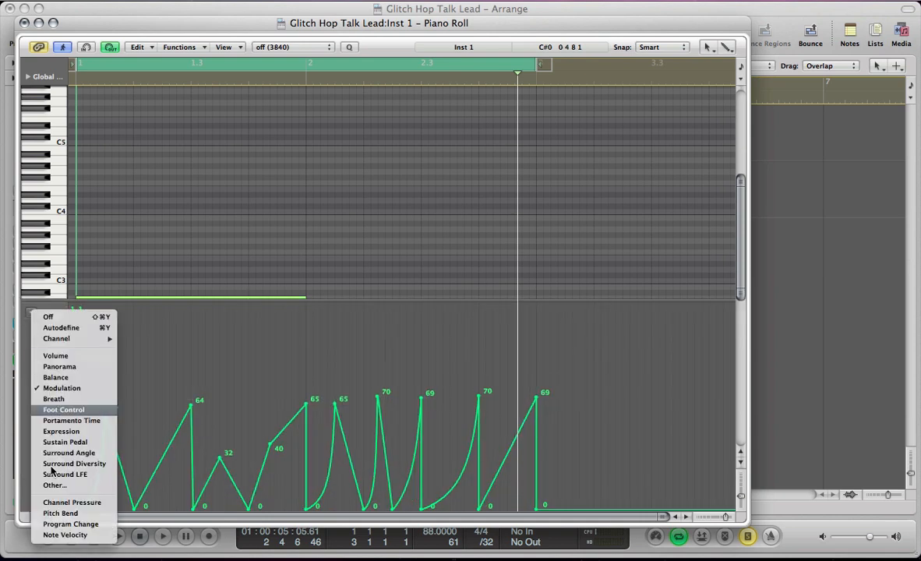
click(58, 515)
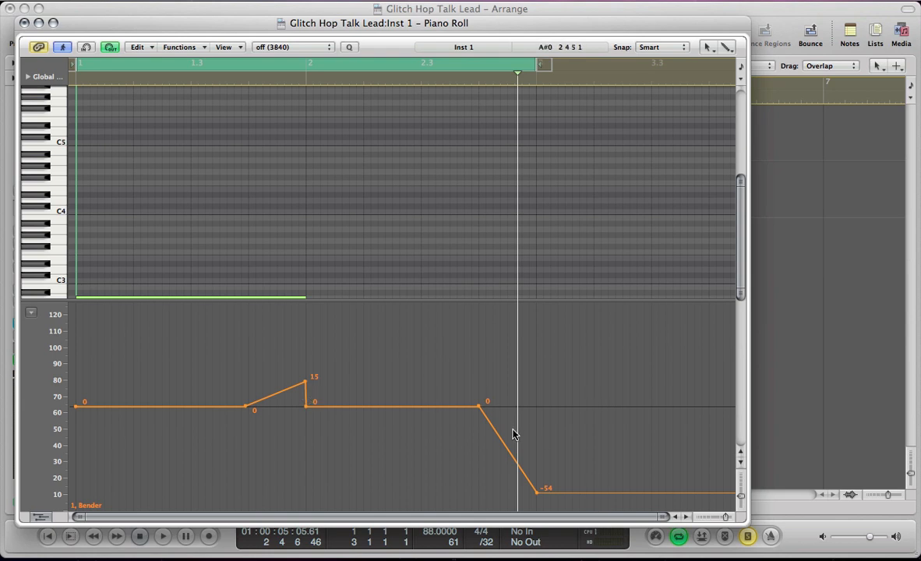
key(v)
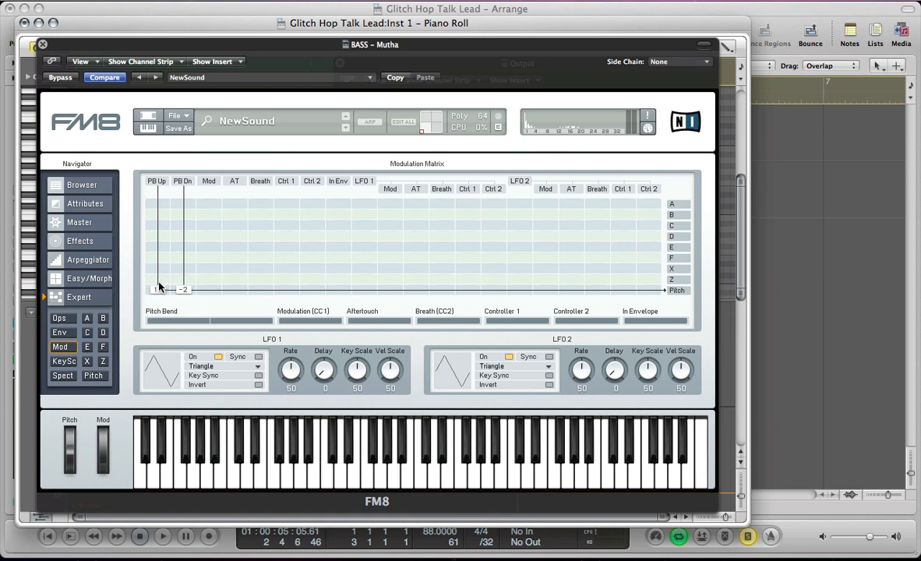
Step: Set the pitch modulation to 57 for pitch bend up and -39 for pitch bend down, and audition it
mouse_move(157, 293)
mouse_down()
mouse_move(157, 262)
mouse_move(166, 282)
mouse_up()
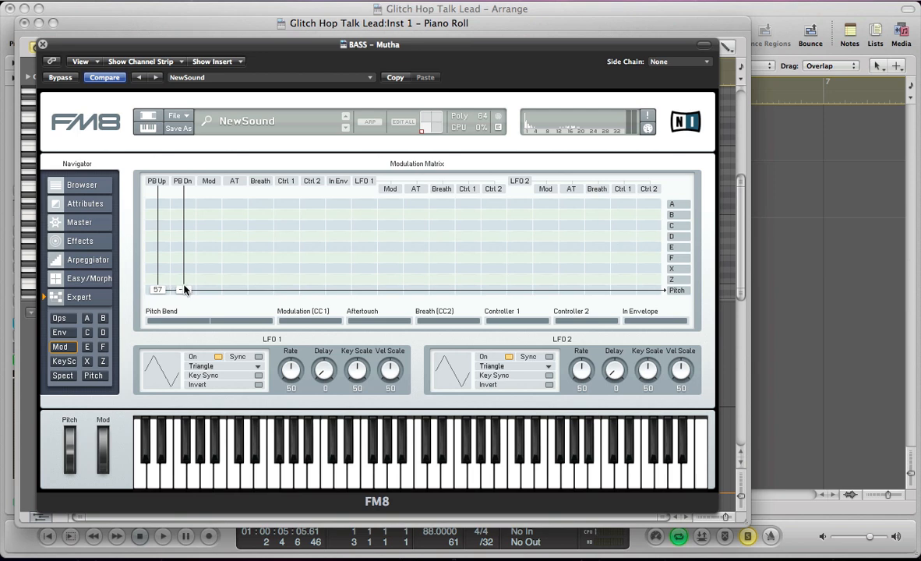
drag(185, 289, 186, 298)
key(space)
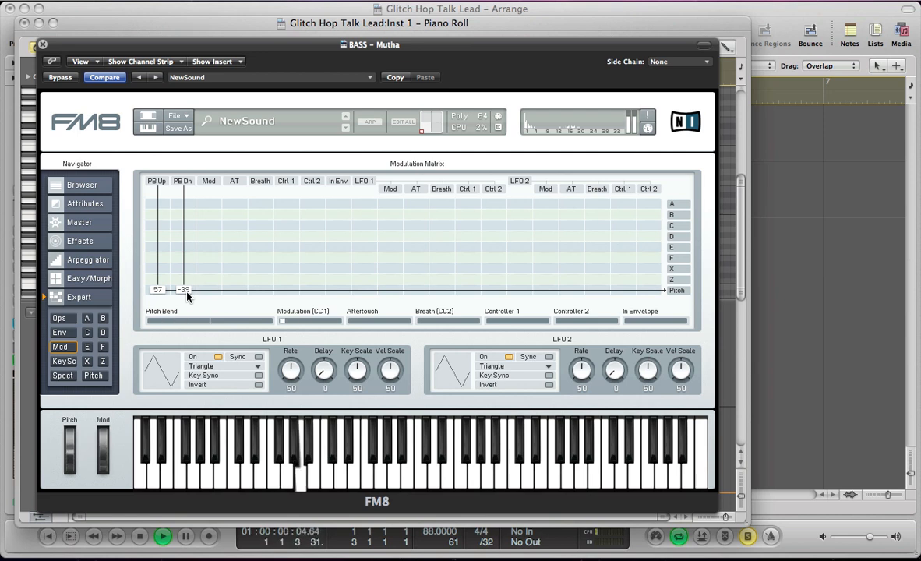
key(space)
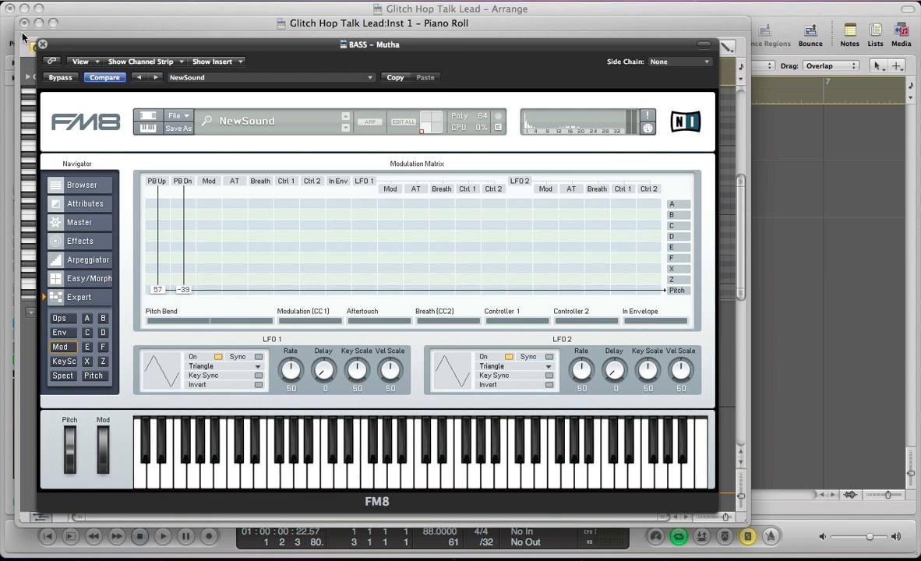
Step: In operator Z, set filter 1's cutoff to 6 and its mode to 37, and play the loop
click(102, 362)
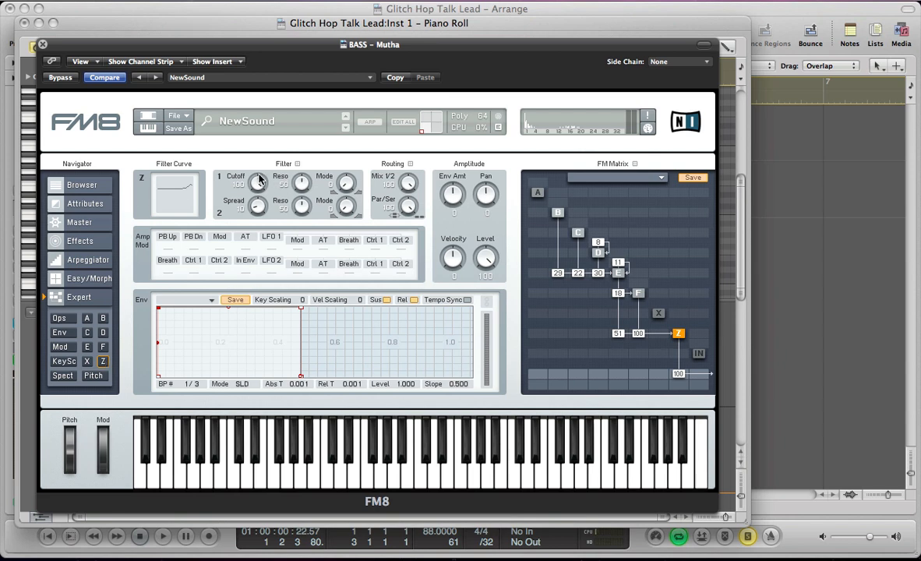
drag(260, 180, 270, 259)
drag(345, 184, 309, 134)
key(space)
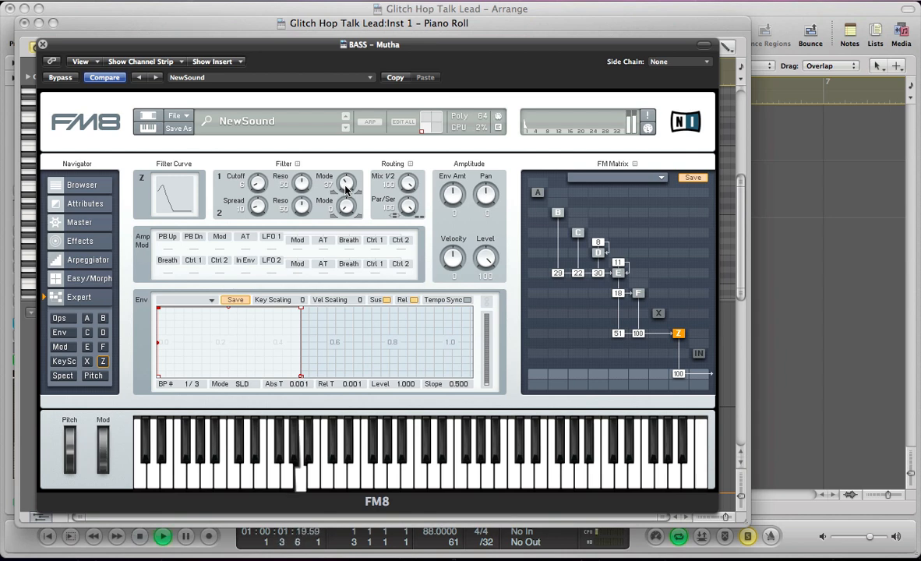
key(space)
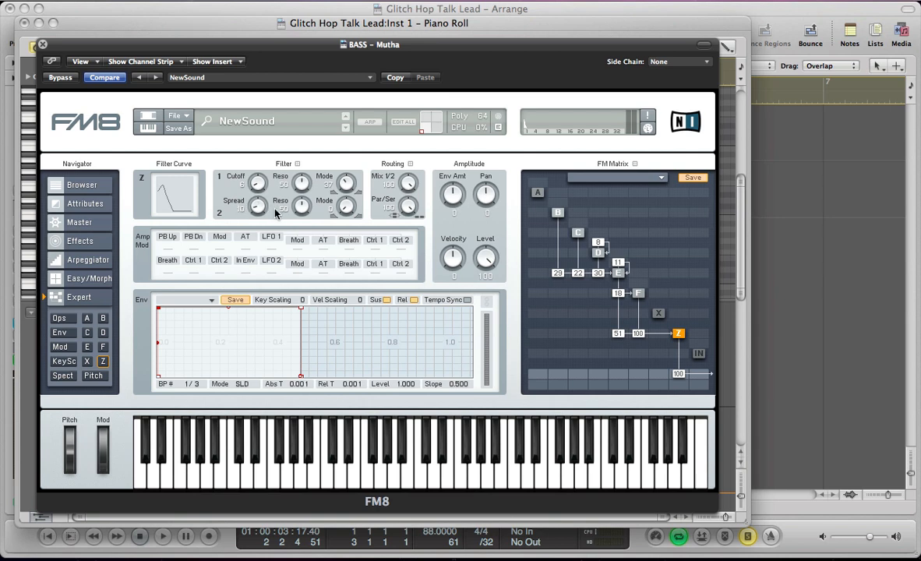
Step: Set operator Z's filter 2 resonance to 14, envelope amount to 100 and envelope release to 0.142, and audition the result
drag(301, 205, 302, 248)
drag(451, 201, 441, 46)
drag(300, 377, 341, 382)
key(space)
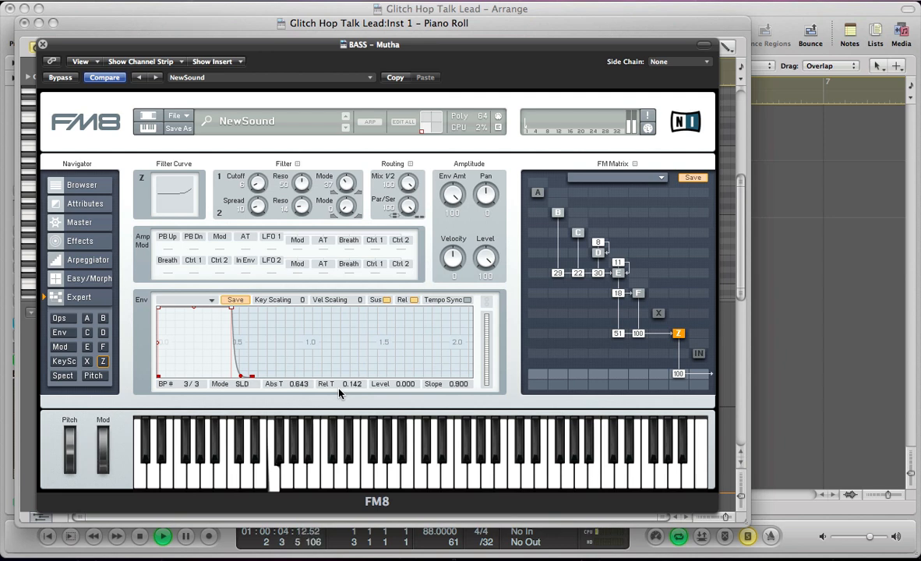
key(space)
Step: Set the attack time of the linked operator B to F envelopes to 0.008
click(63, 333)
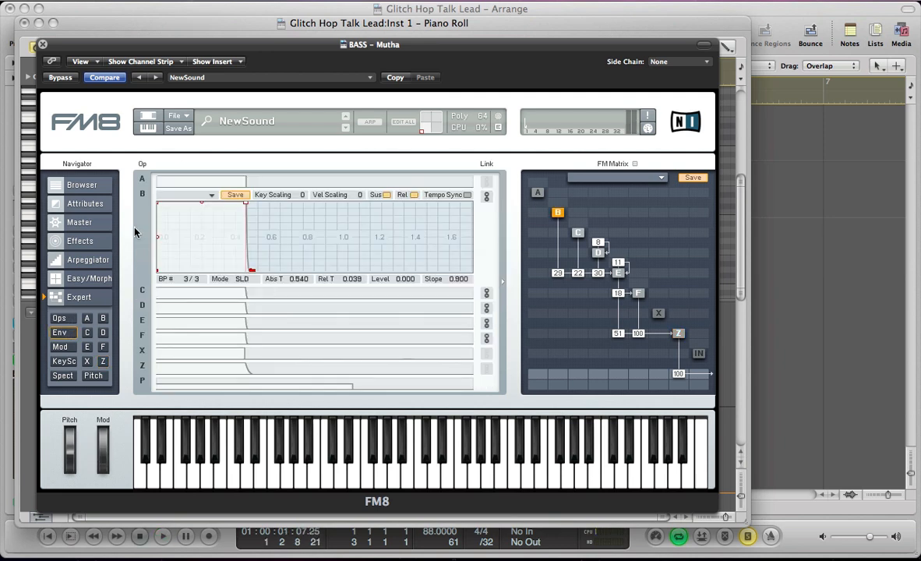
click(158, 204)
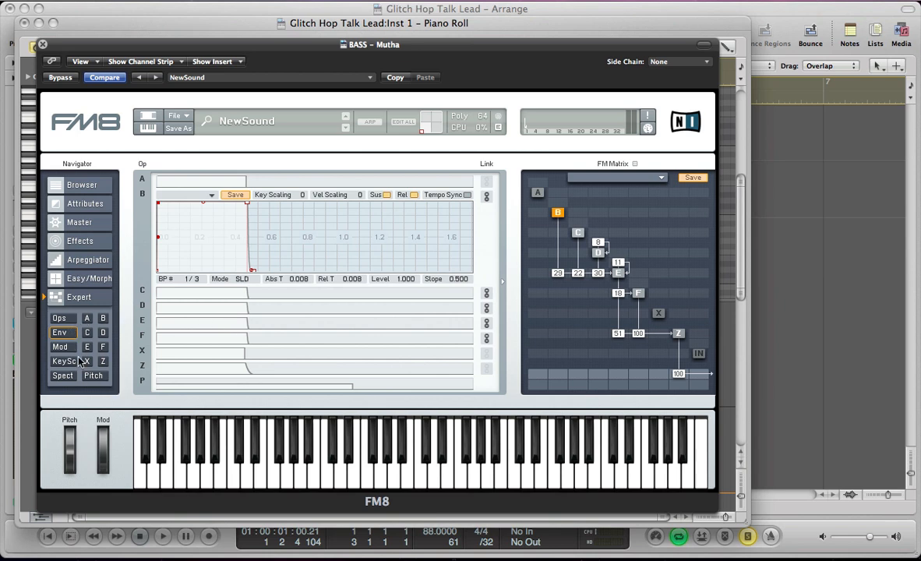
Step: Enable the Talk Wah effect with mod wheel control of the mouth, comparing the sound with that control on and off
click(74, 242)
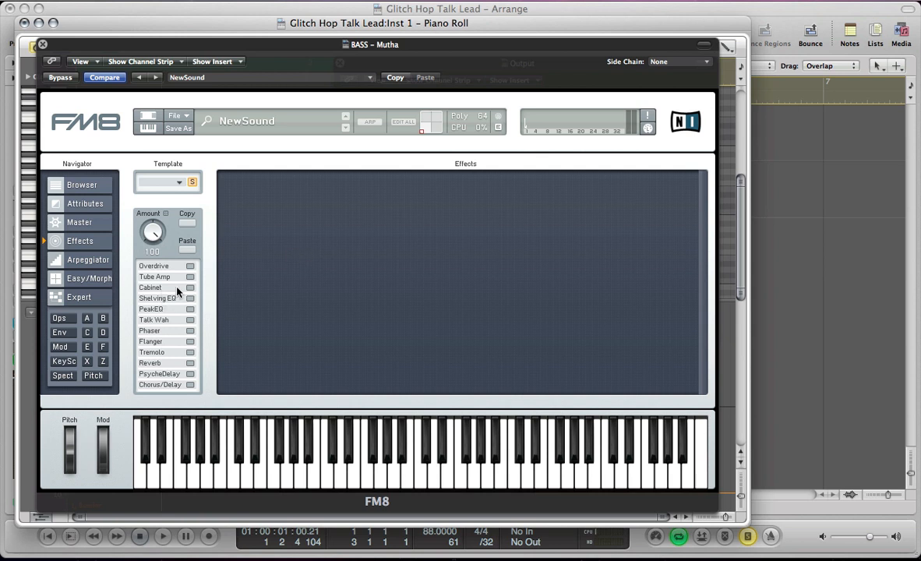
click(190, 321)
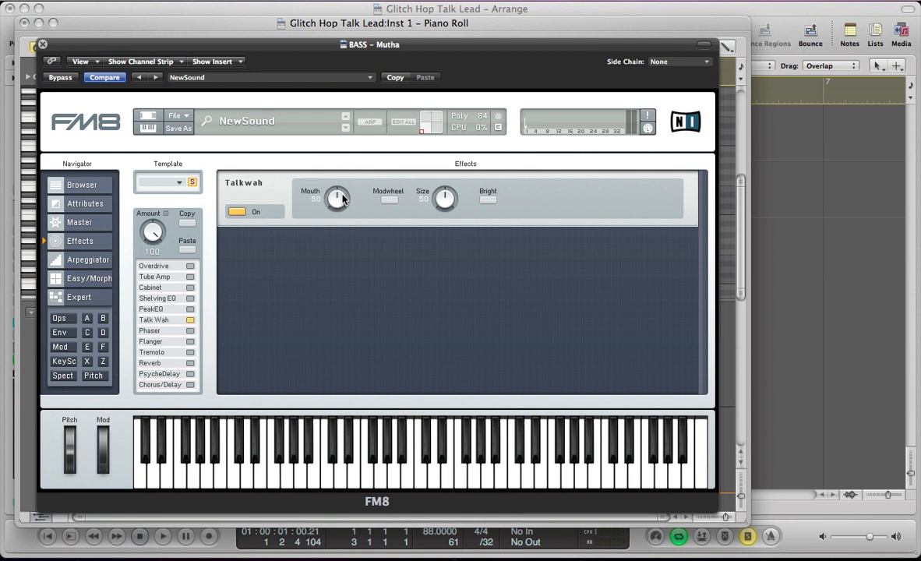
click(388, 200)
key(space)
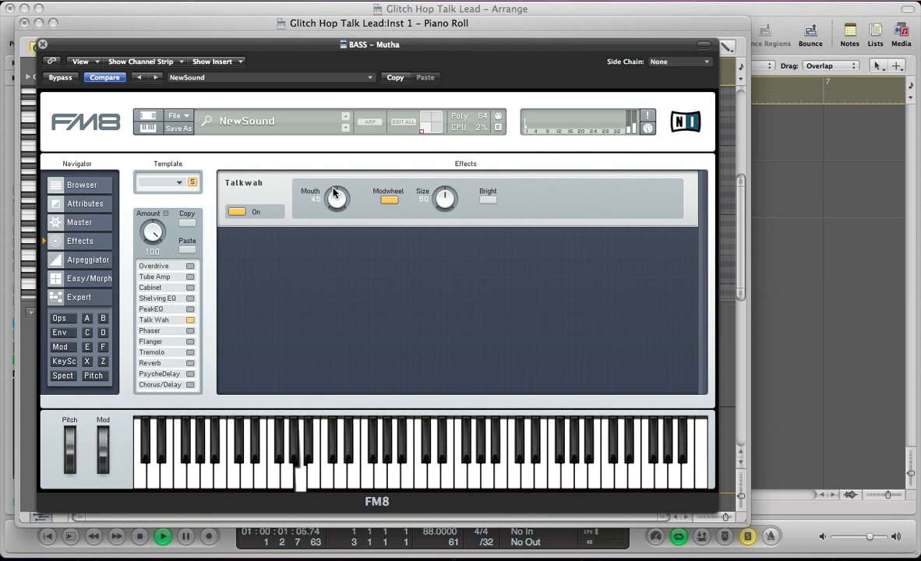
click(388, 200)
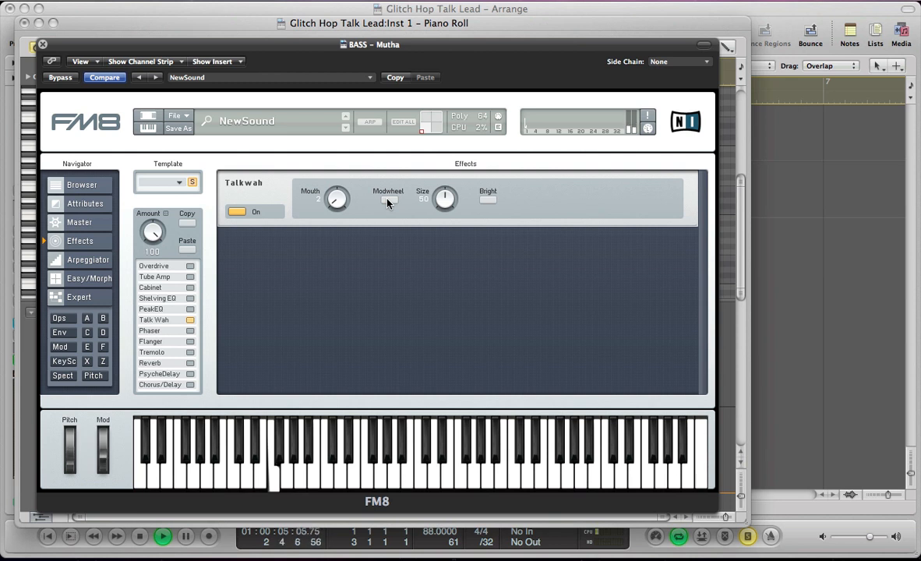
click(388, 201)
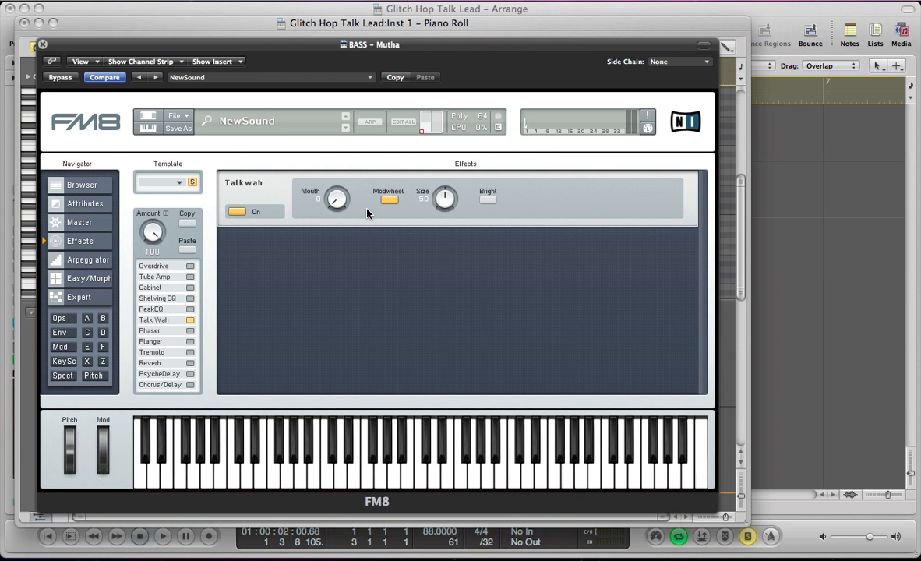
Step: Set the Talk Wah size to 57, turn Bright on, and audition the effect
drag(438, 198, 432, 195)
click(487, 200)
key(space)
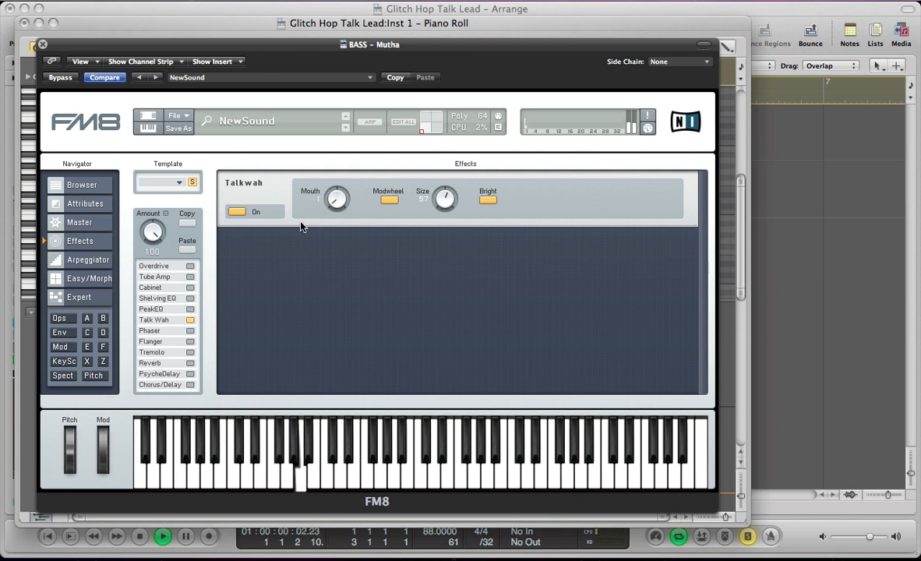
key(space)
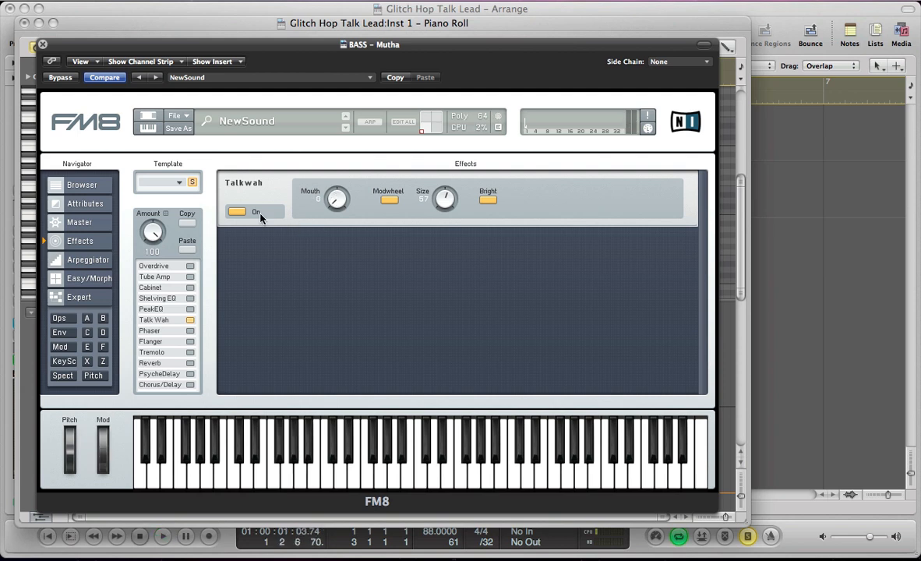
Step: Show the Modulation controller data in the piano roll's automation lane, with both notes in view
key(v)
click(31, 312)
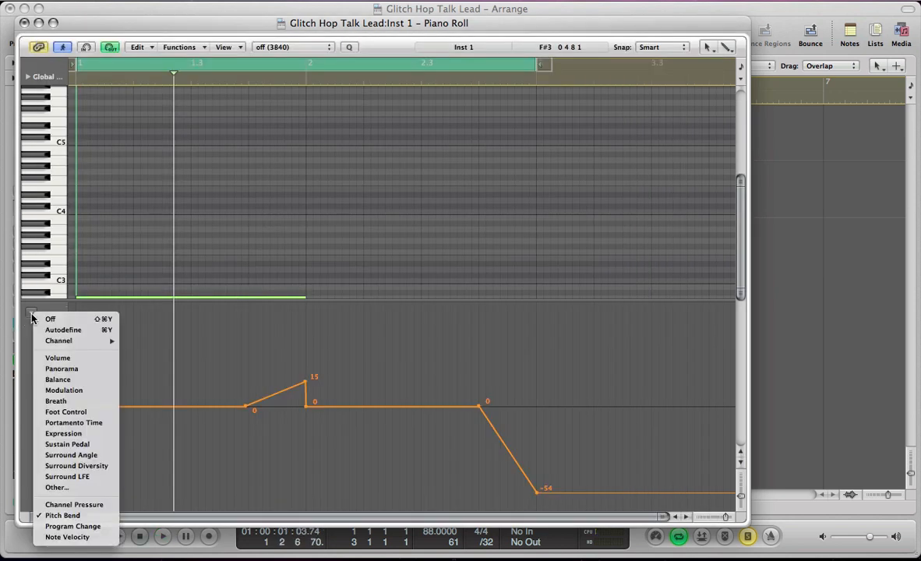
click(63, 389)
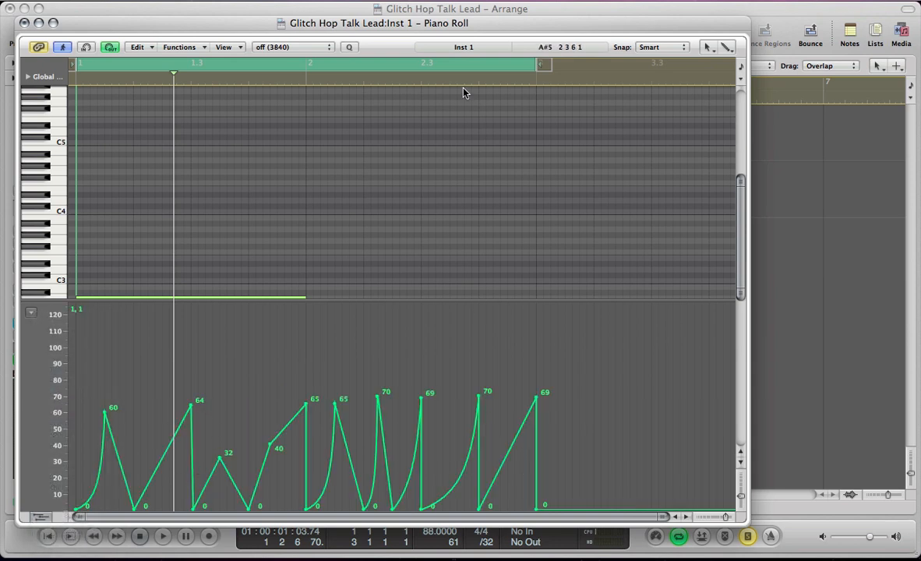
scroll(436, 185, down, 5)
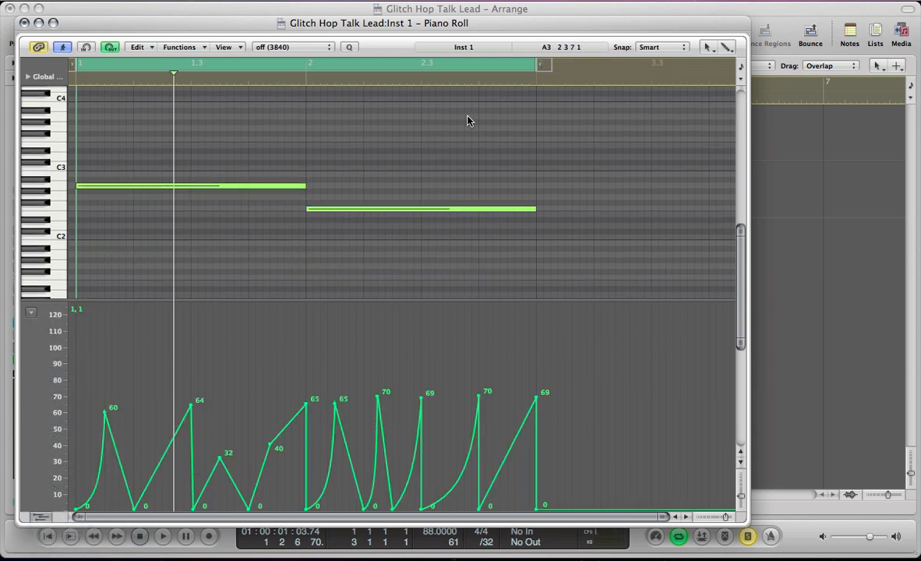
Step: Turn on Snap Automation for the piano roll and audition the pattern with its modulation curve
click(648, 49)
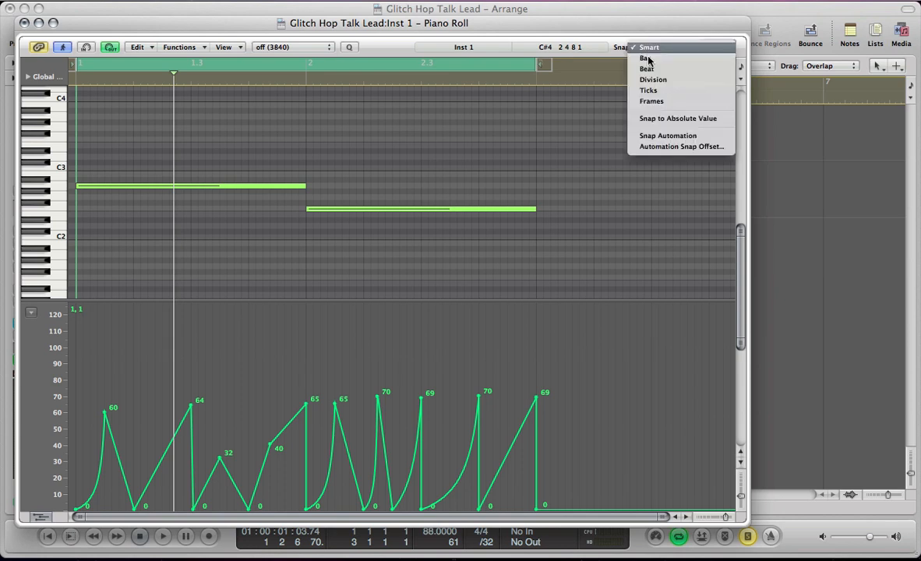
click(515, 164)
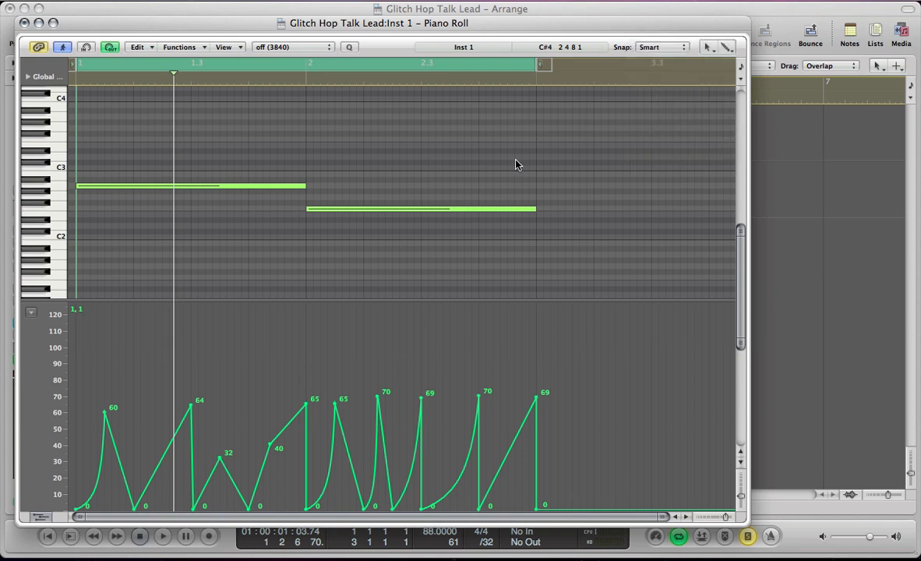
click(644, 49)
click(645, 136)
mouse_move(479, 398)
mouse_down()
mouse_move(468, 397)
mouse_move(479, 397)
mouse_up()
key(space)
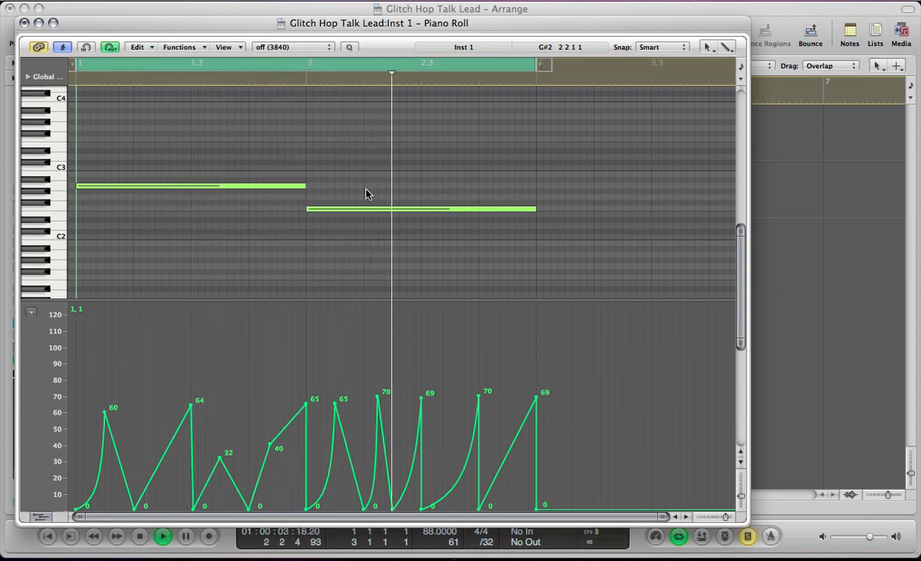
key(v)
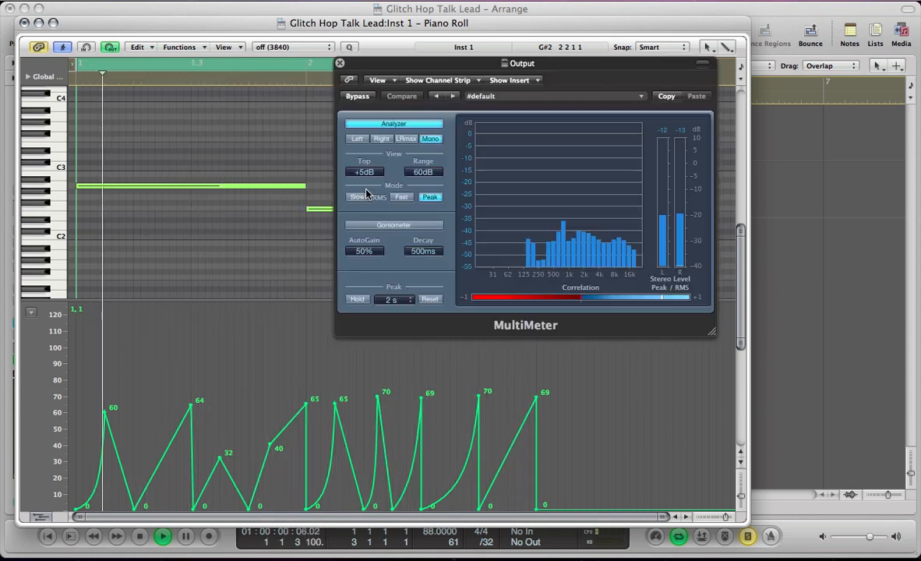
key(space)
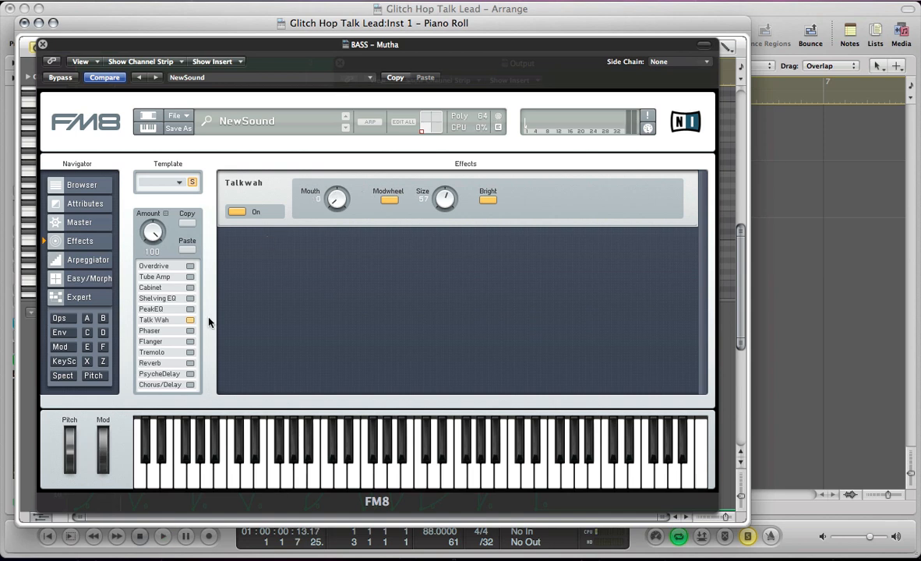
Step: Enable the Reverb effect with Bright at 67, Treble at 60 and Dry/Wet at 40 while auditioning the sound
click(190, 363)
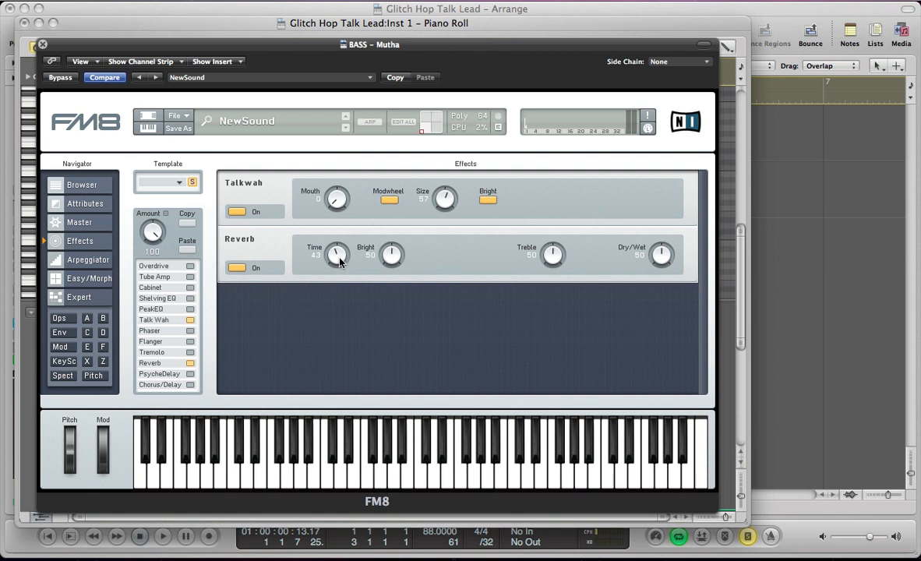
key(space)
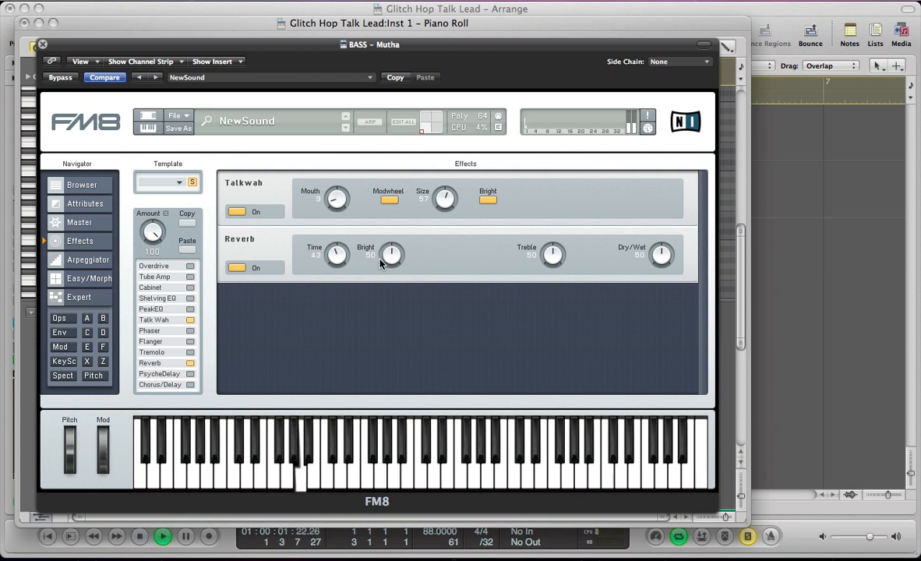
drag(381, 265, 394, 262)
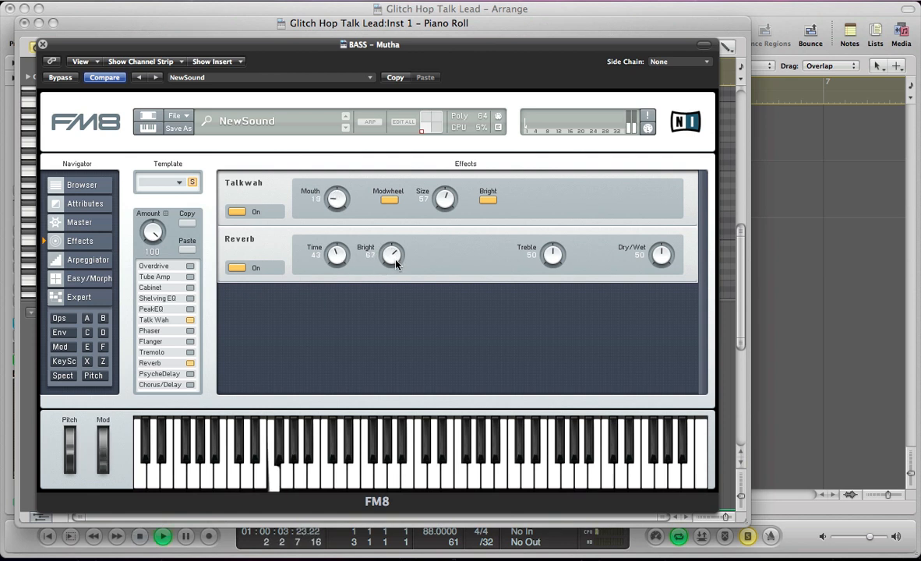
drag(553, 256, 546, 251)
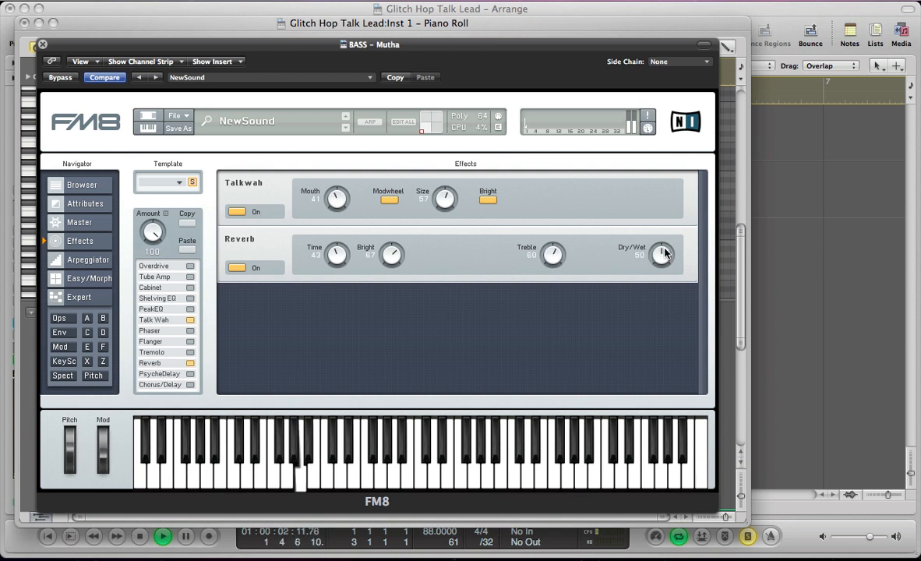
drag(665, 253, 666, 264)
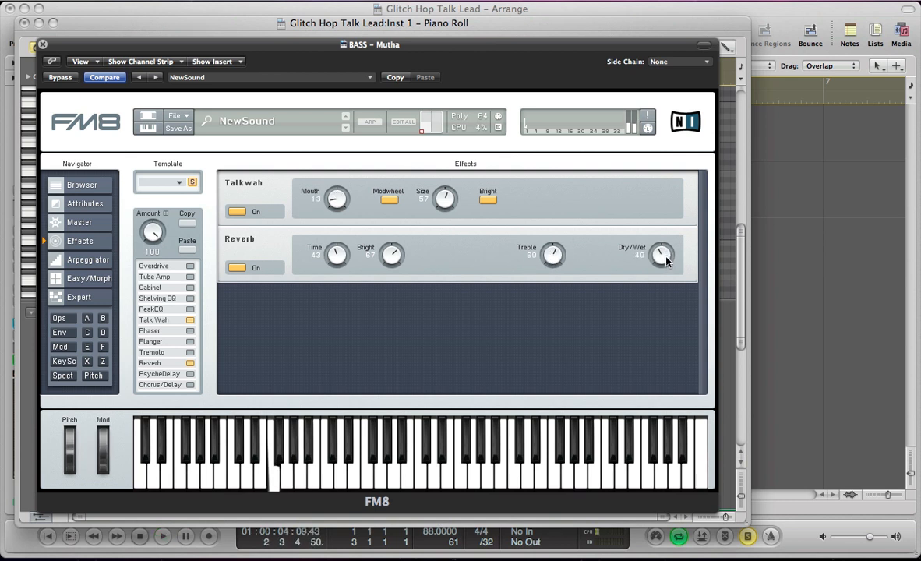
key(space)
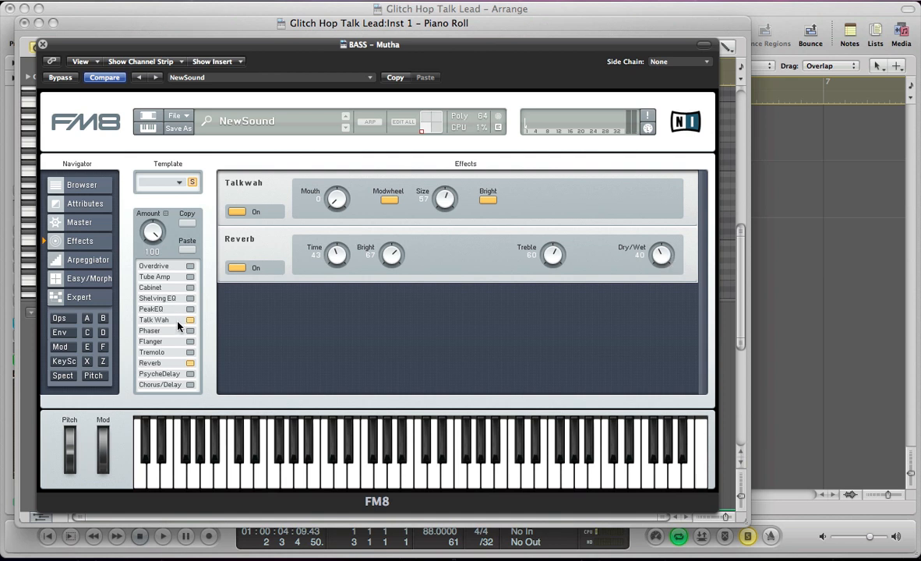
Step: Enable the Shelving EQ effect and raise its volume to 95 while auditioning the sound
click(190, 298)
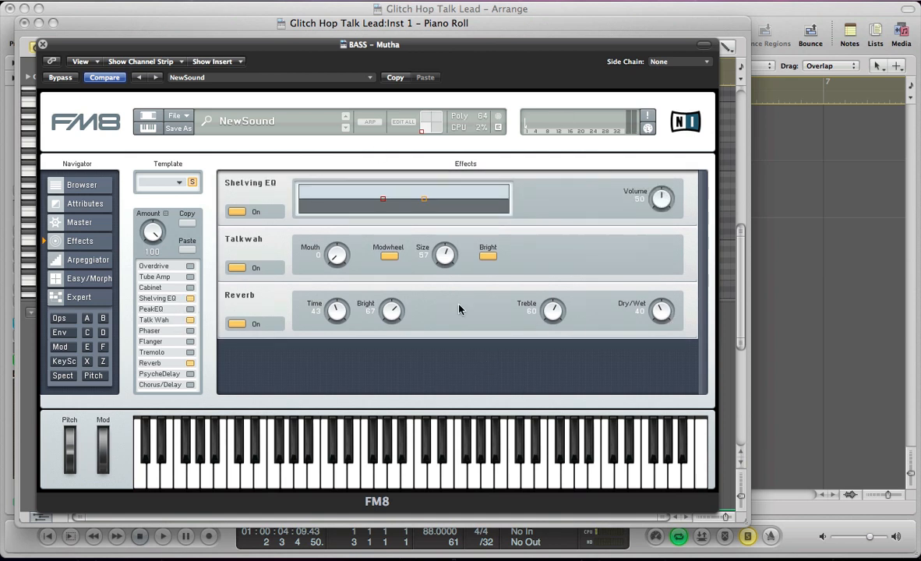
key(space)
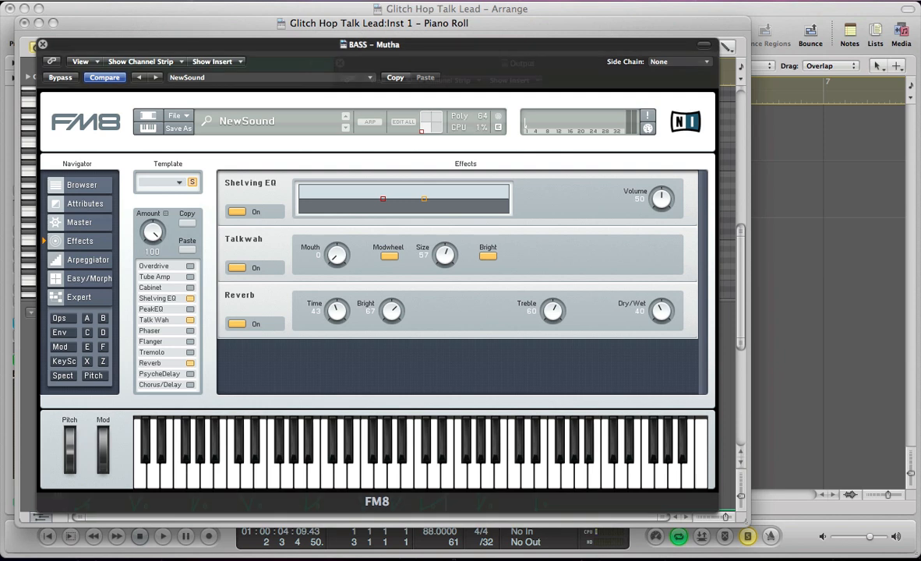
key(space)
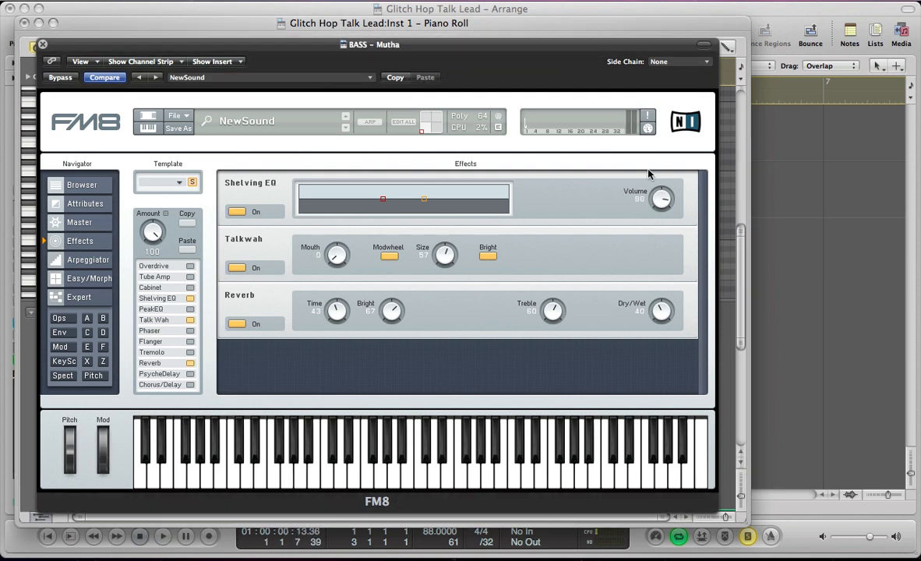
key(space)
drag(661, 199, 661, 186)
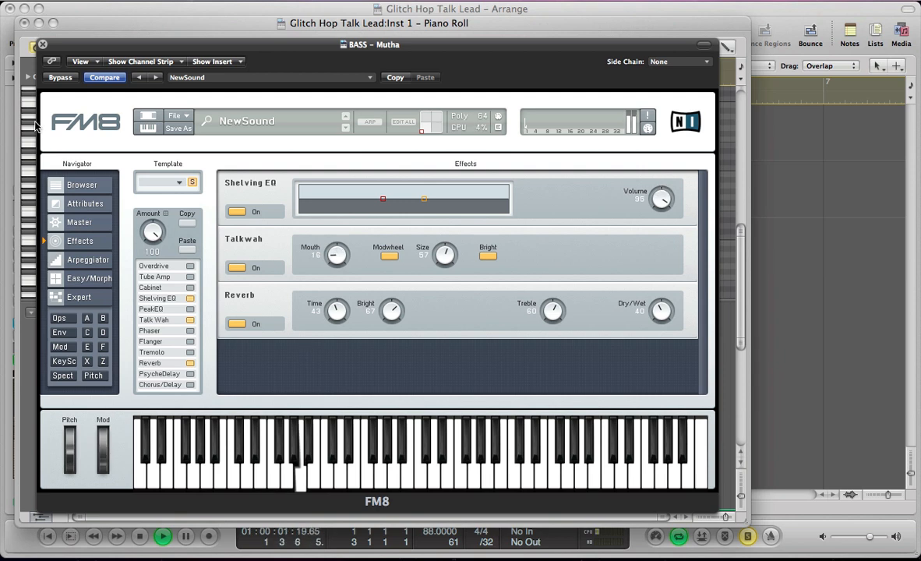
Step: Close the piano roll and audition the finished lead with FM8's Master settings open
click(80, 223)
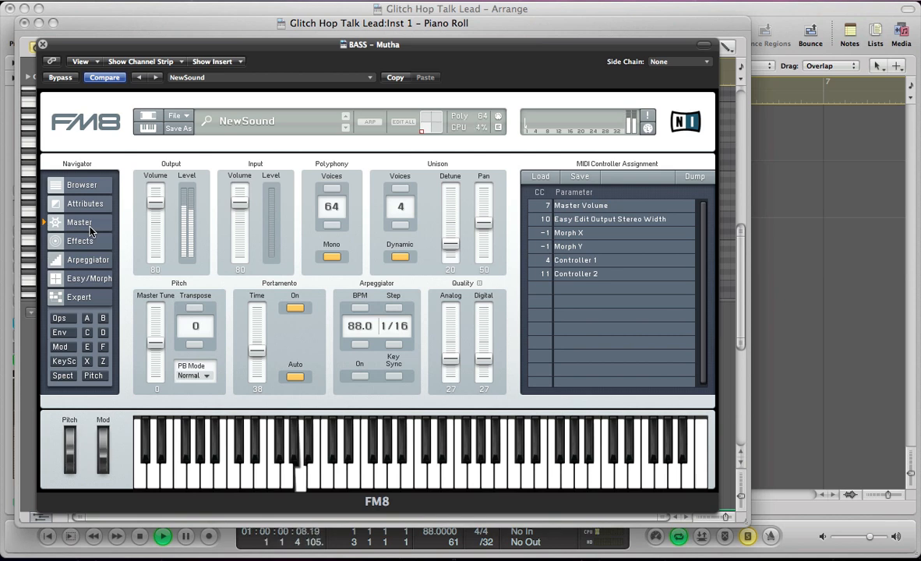
key(v)
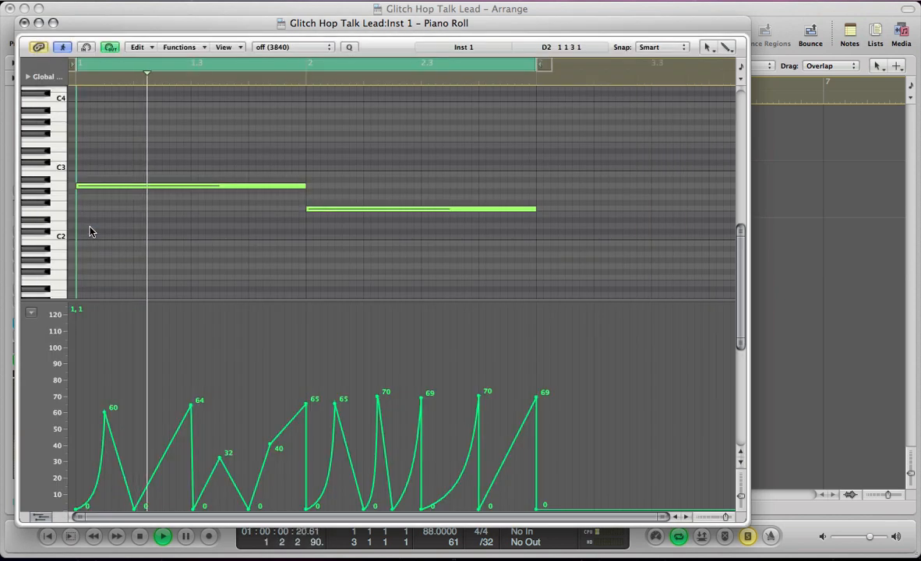
click(24, 22)
key(v)
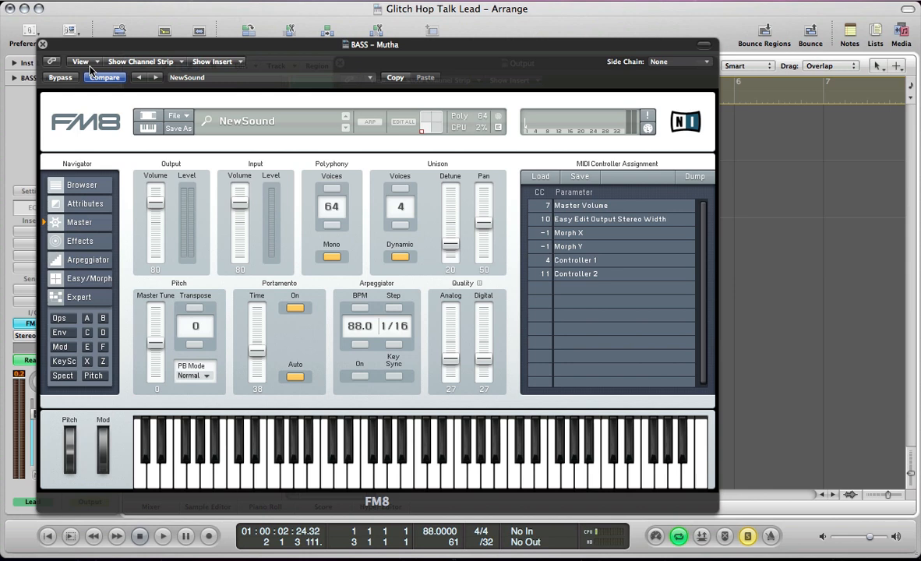
key(space)
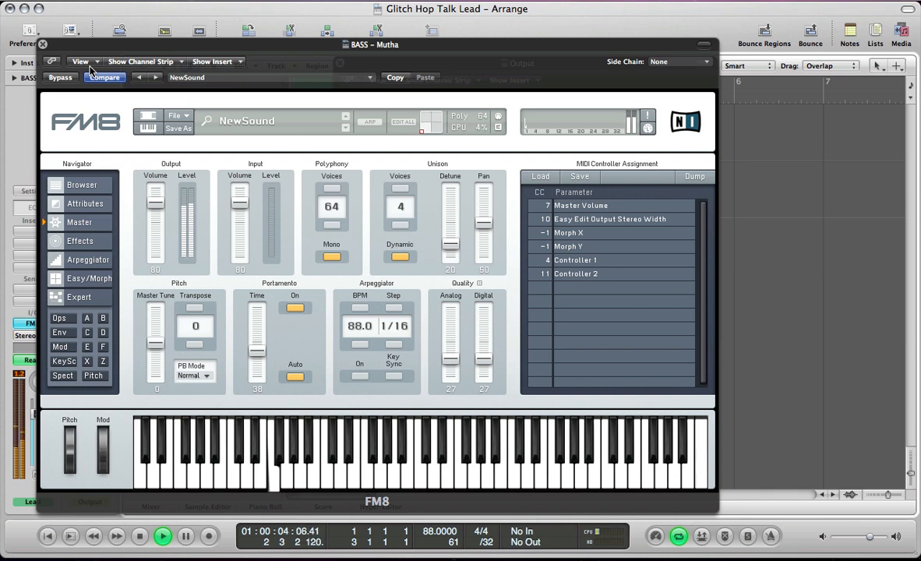
key(space)
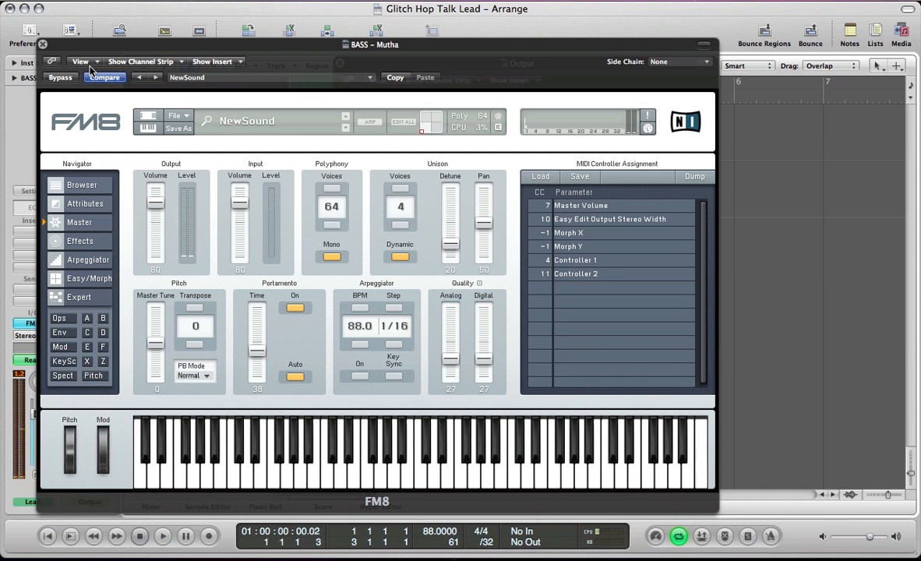